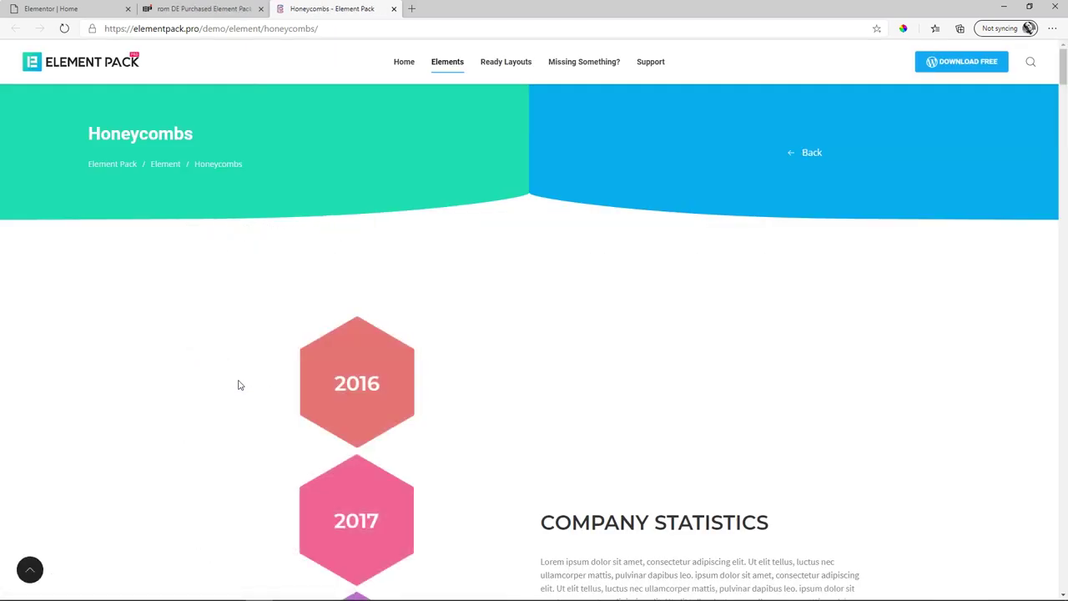
# Scroll through the elementpack.pro Honeycombs demo examples down to the COVID-19 Affected Country honeycomb.
pyautogui.scroll(-2, 350, 234)
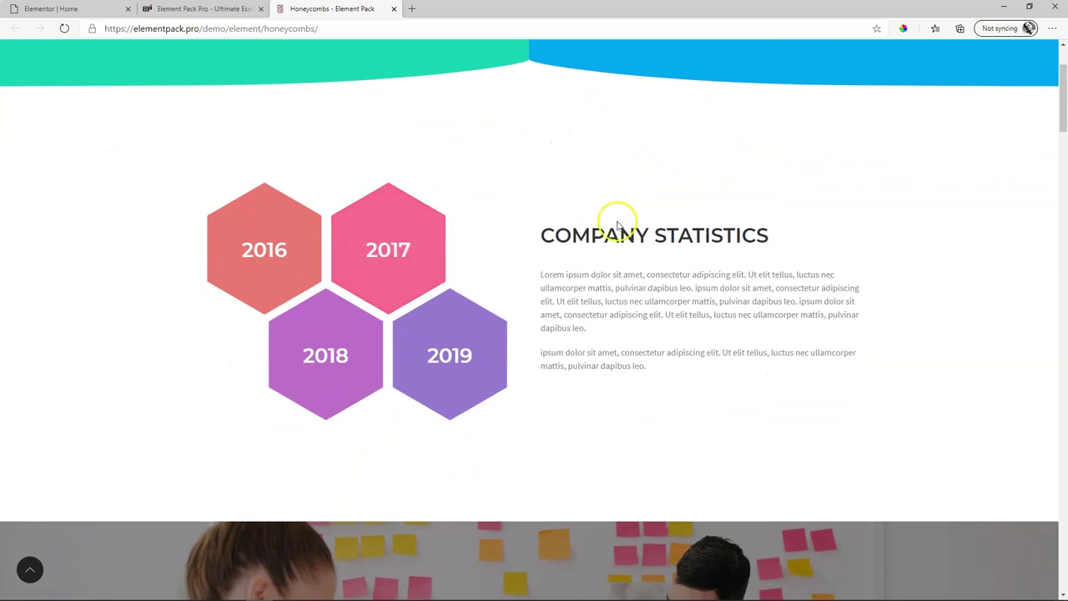
pyautogui.scroll(-4, 617, 224)
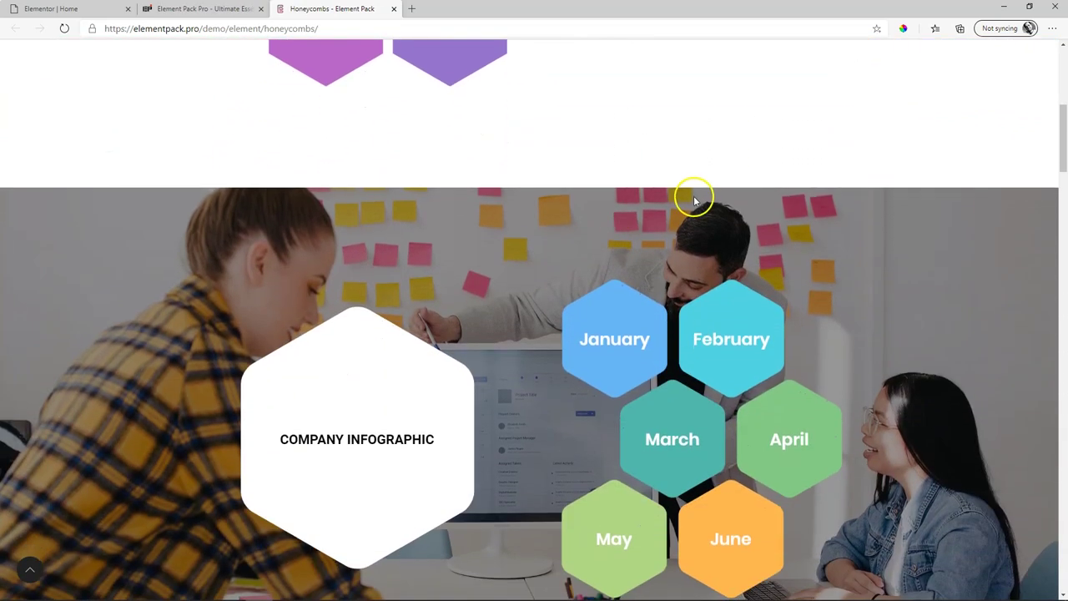
pyautogui.scroll(-1, 695, 197)
pyautogui.scroll(-1, 875, 190)
pyautogui.scroll(-5, 875, 189)
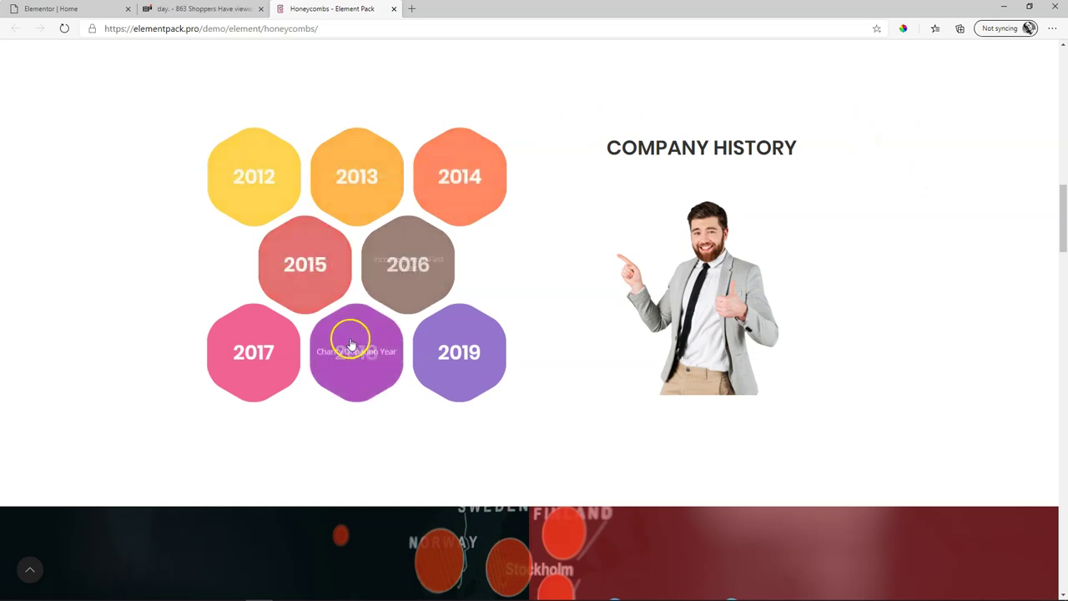
pyautogui.scroll(-3, 734, 334)
pyautogui.scroll(-1, 921, 301)
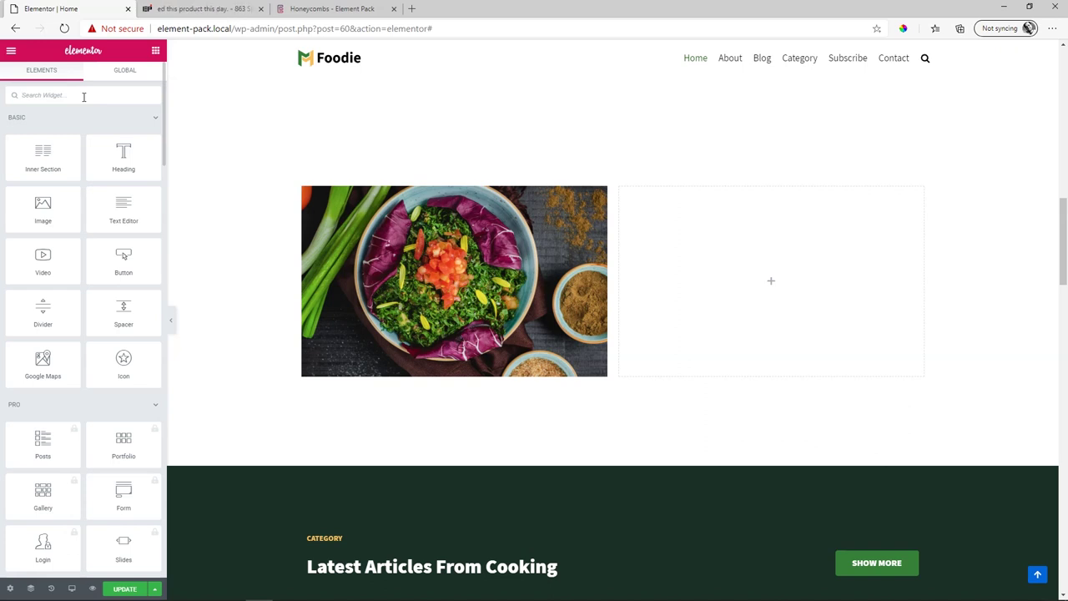
# Search the widget panel for 'honey' and place the Honeycombs widget in the empty right column.
pyautogui.write('honey')
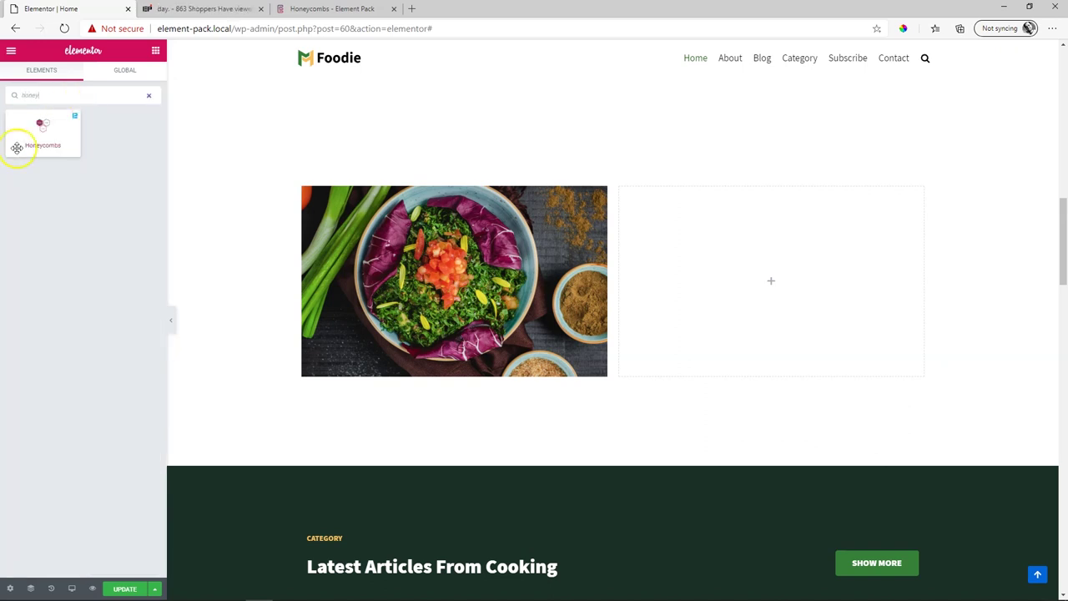
pyautogui.moveTo(18, 144); pyautogui.dragTo(801, 291)
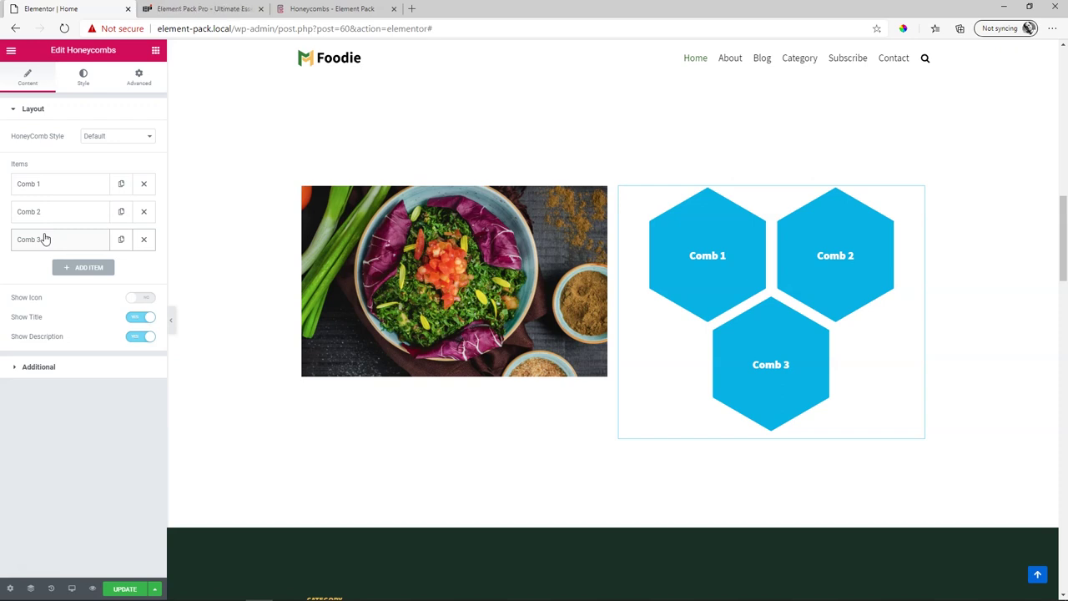
# Duplicate Comb 3 twice for five combs, and widen the honeycomb column by narrowing the image column.
pyautogui.click(25, 248)
pyautogui.click(122, 241)
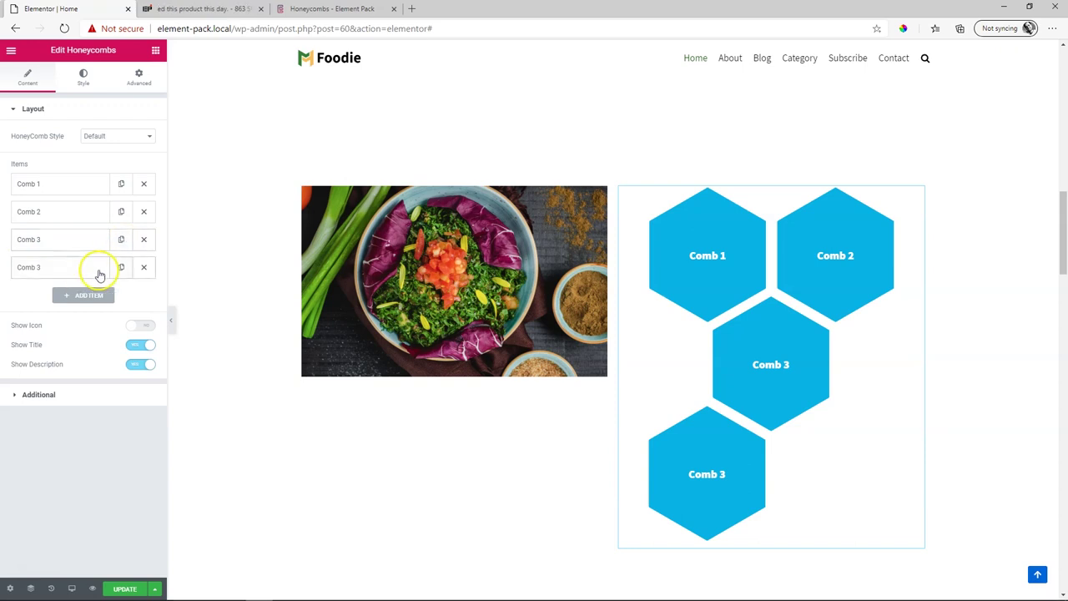
pyautogui.click(121, 268)
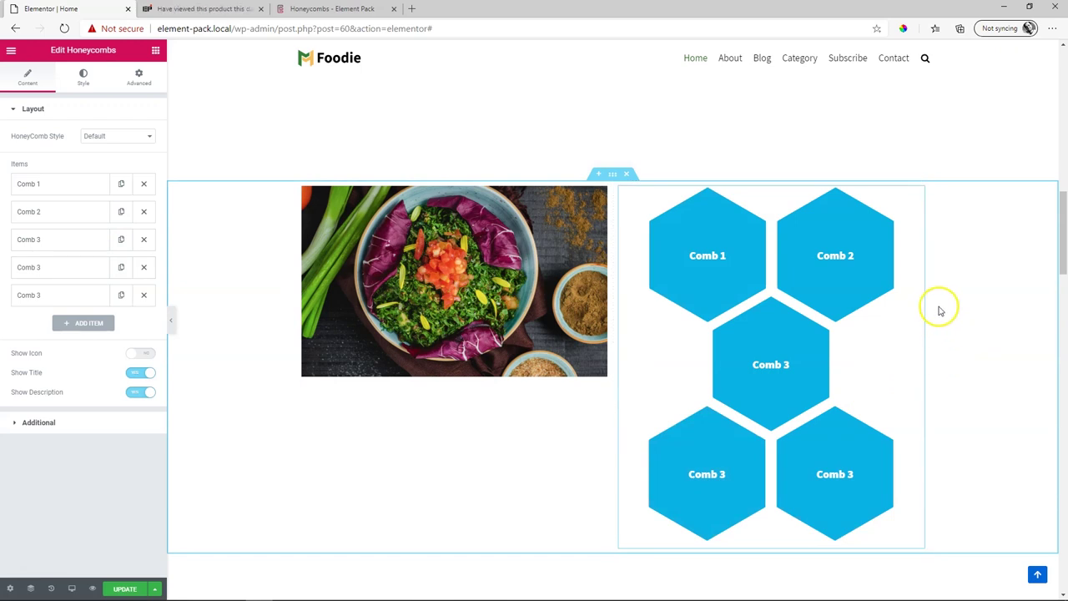
pyautogui.moveTo(614, 294); pyautogui.dragTo(451, 295)
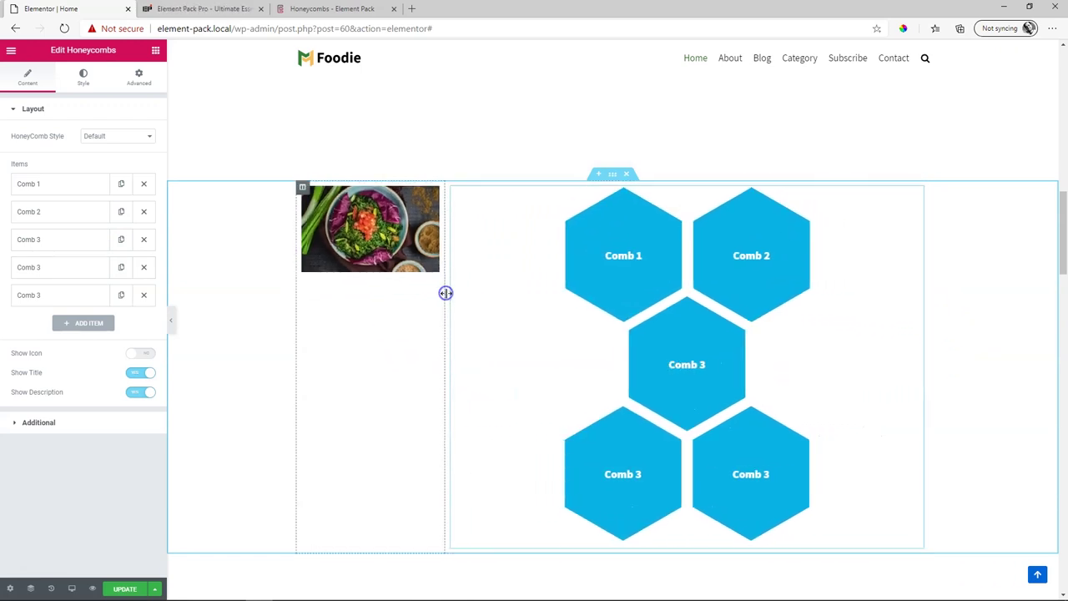
pyautogui.moveTo(835, 255)
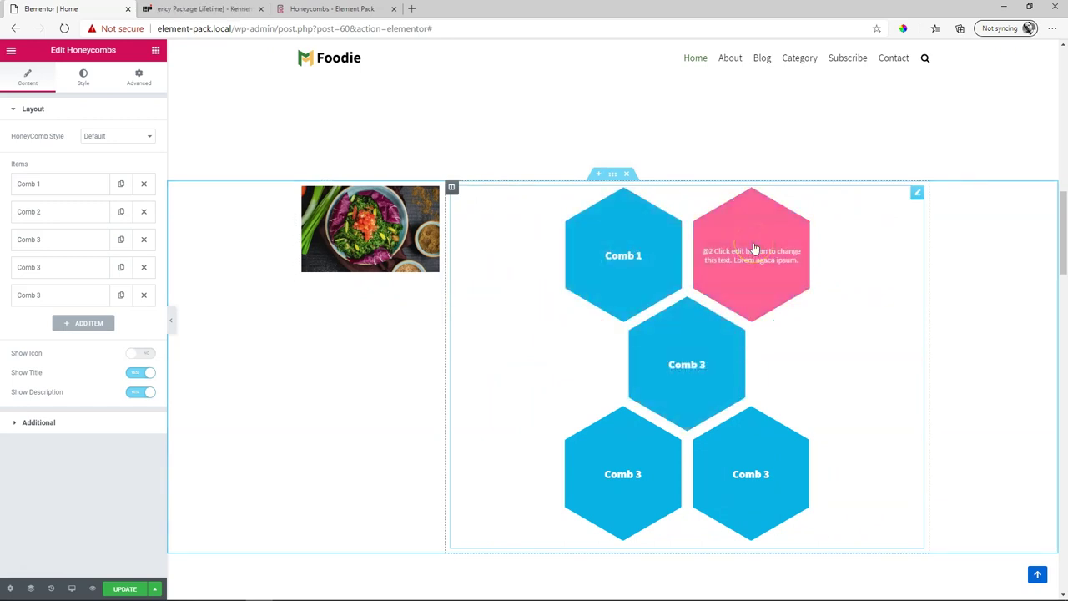
# Adjust the comb Width sliders in Additional settings and pull comb Spacing down to -5.
pyautogui.click(30, 424)
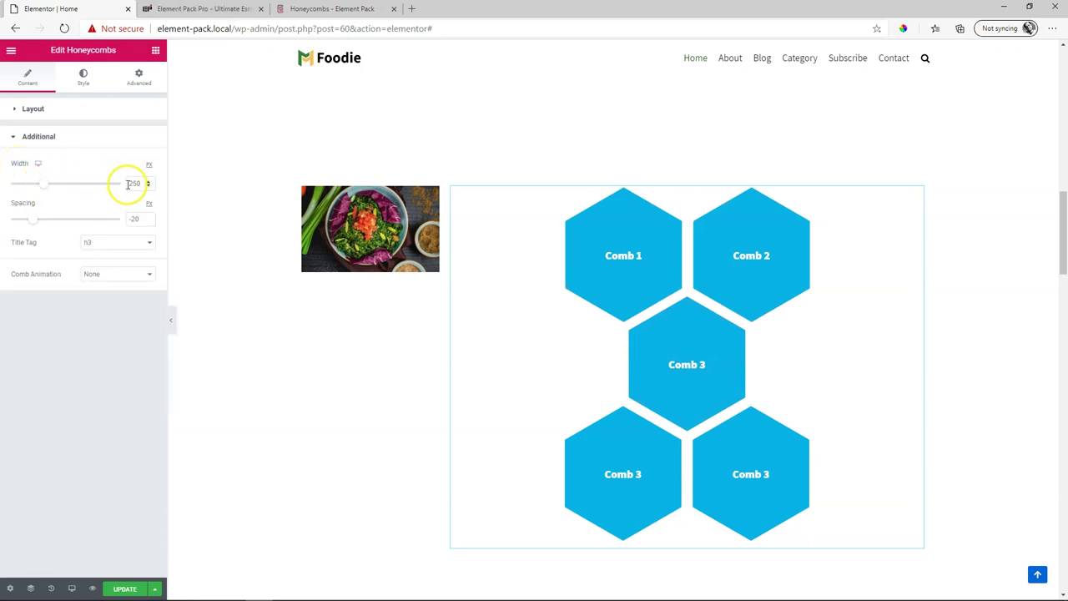
pyautogui.moveTo(44, 184); pyautogui.dragTo(66, 185)
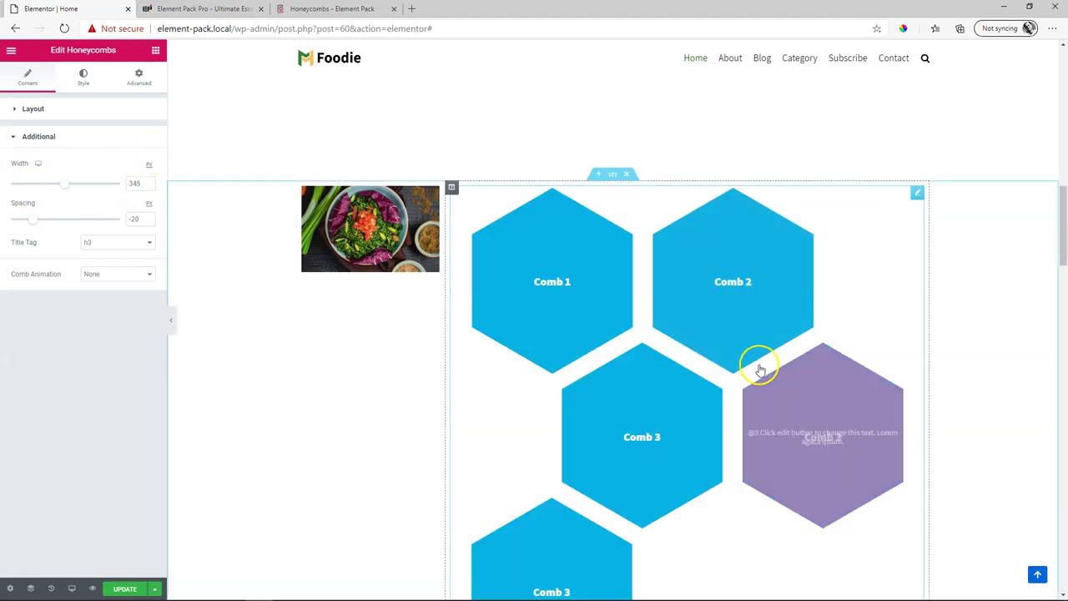
pyautogui.moveTo(63, 184); pyautogui.dragTo(39, 188)
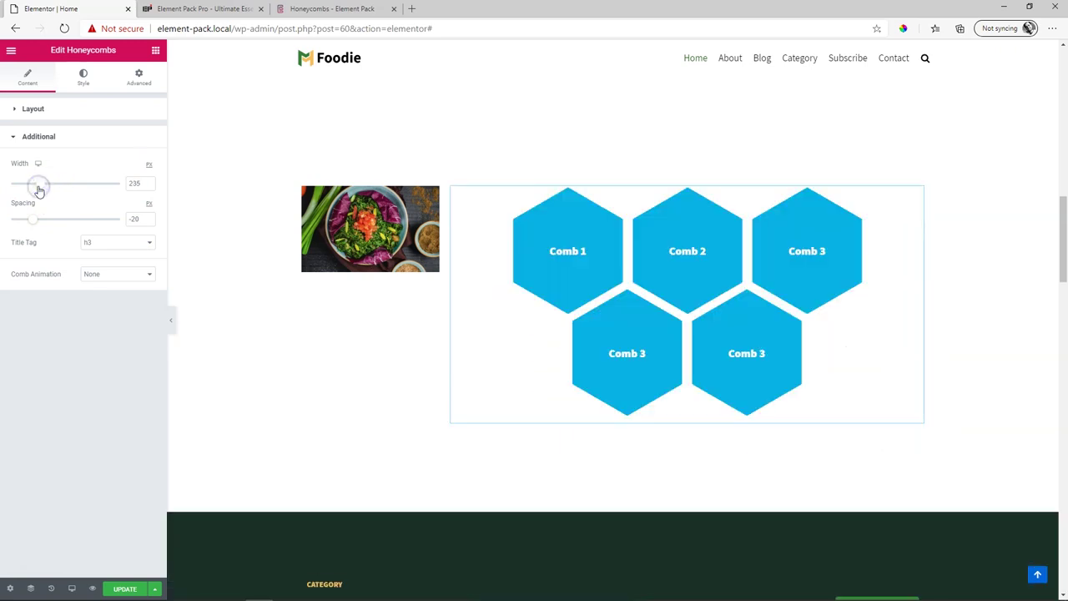
pyautogui.moveTo(40, 191); pyautogui.dragTo(53, 220)
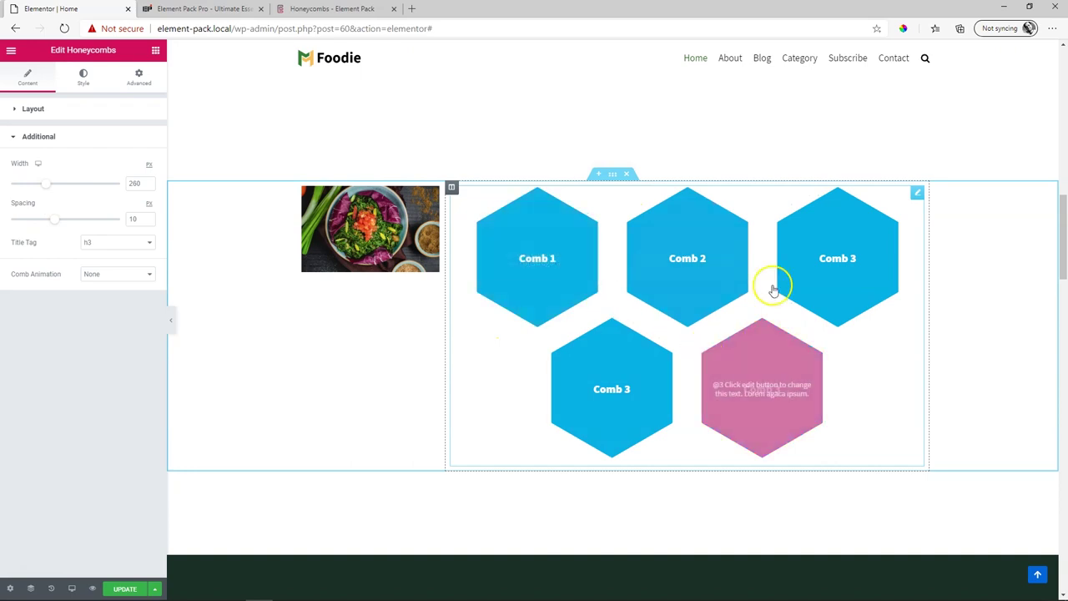
pyautogui.moveTo(52, 221); pyautogui.dragTo(42, 222)
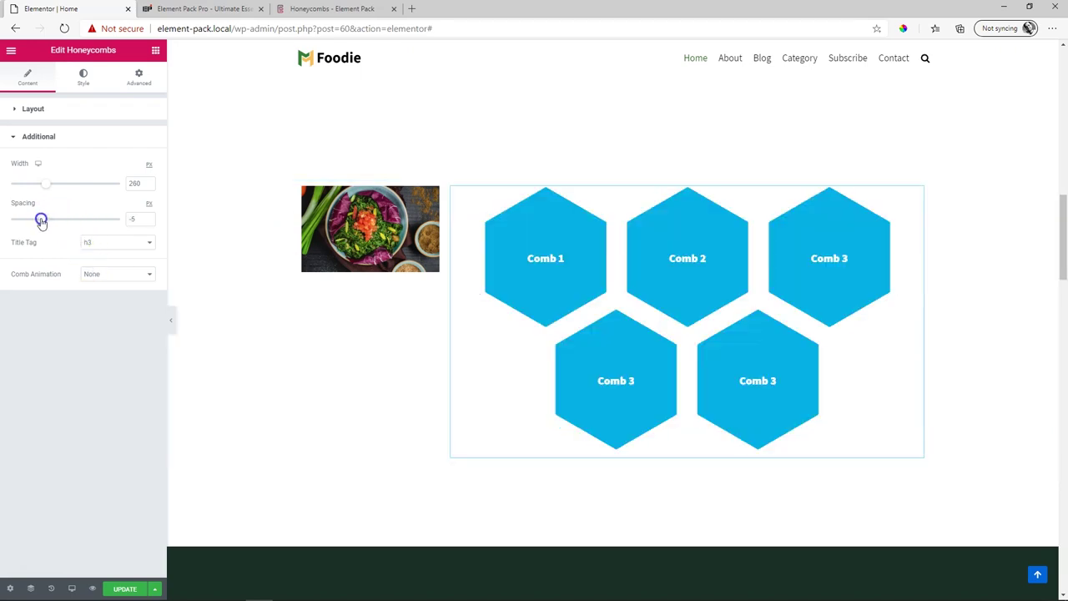
# Widen the salad image column again and enter a comb width of 250.
pyautogui.moveTo(446, 304); pyautogui.dragTo(586, 306)
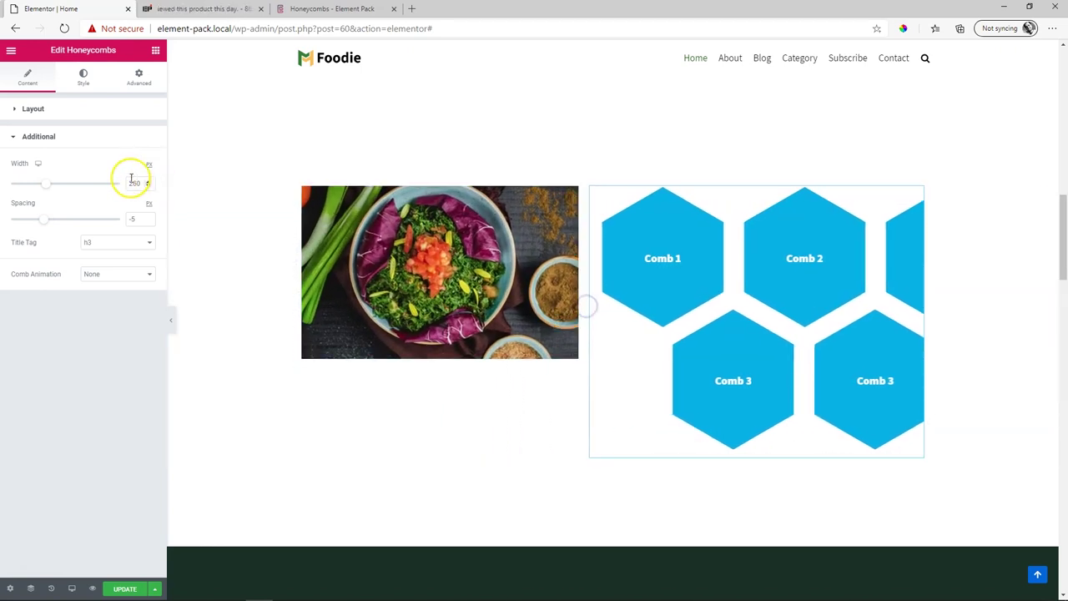
pyautogui.doubleClick(133, 182)
pyautogui.write('2')
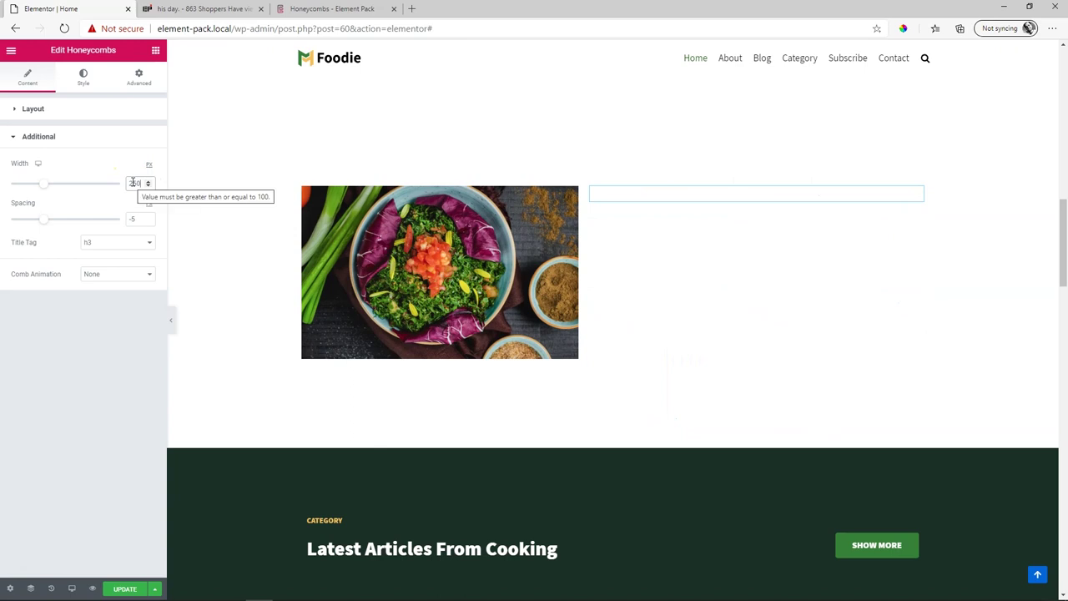
pyautogui.write('50')
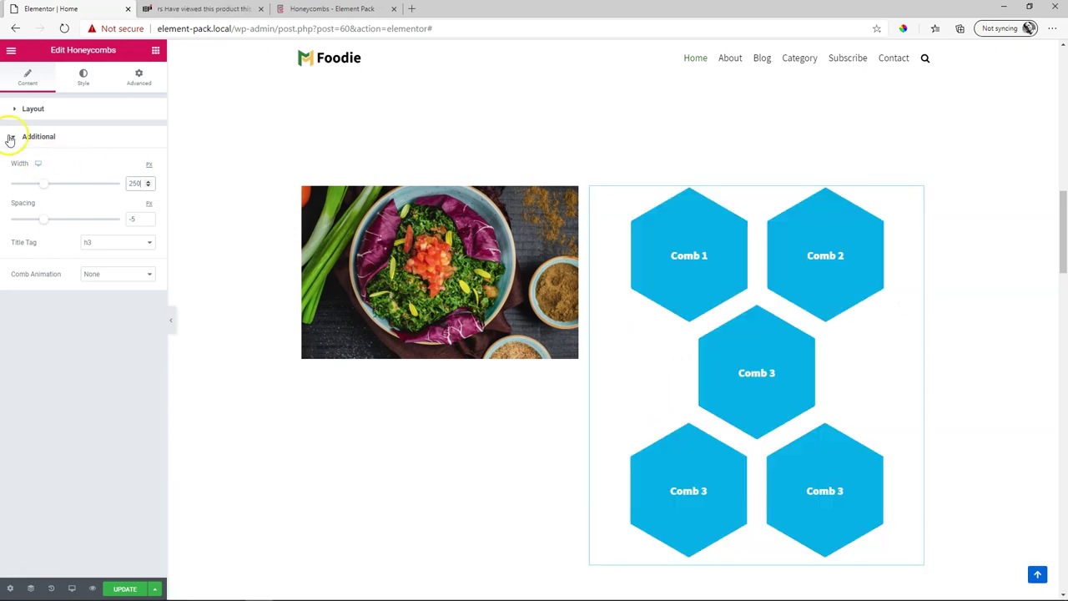
# Delete the two extra Comb 3 duplicates so only three combs remain.
pyautogui.click(12, 136)
pyautogui.click(13, 109)
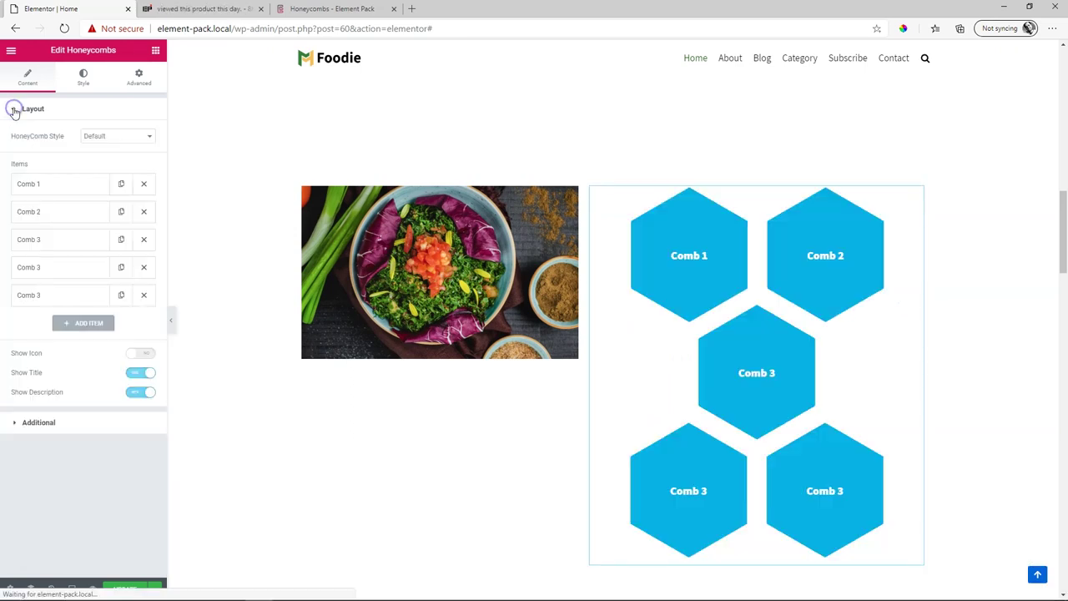
pyautogui.click(143, 267)
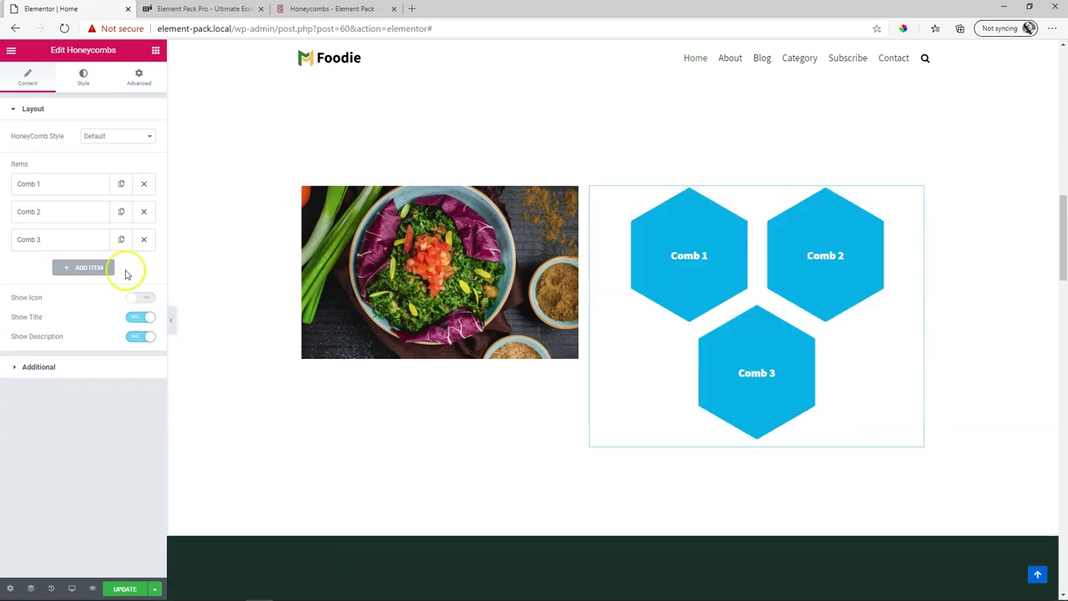
# Try the Radius, Large Radius and Zigzag HoneyComb Styles, then return to Default.
pyautogui.click(125, 136)
pyautogui.click(118, 158)
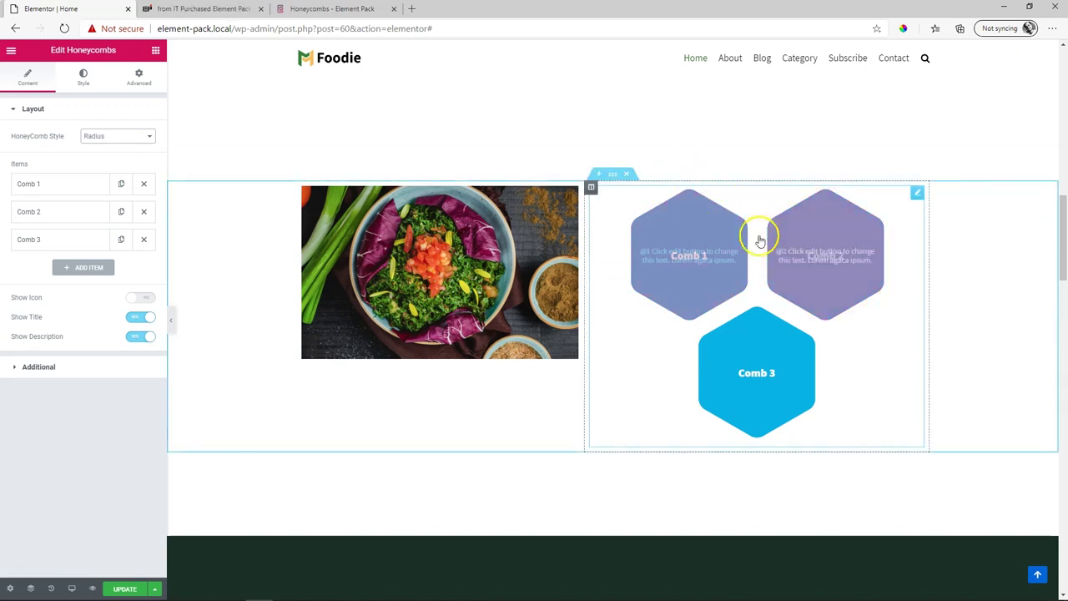
pyautogui.click(109, 136)
pyautogui.click(115, 170)
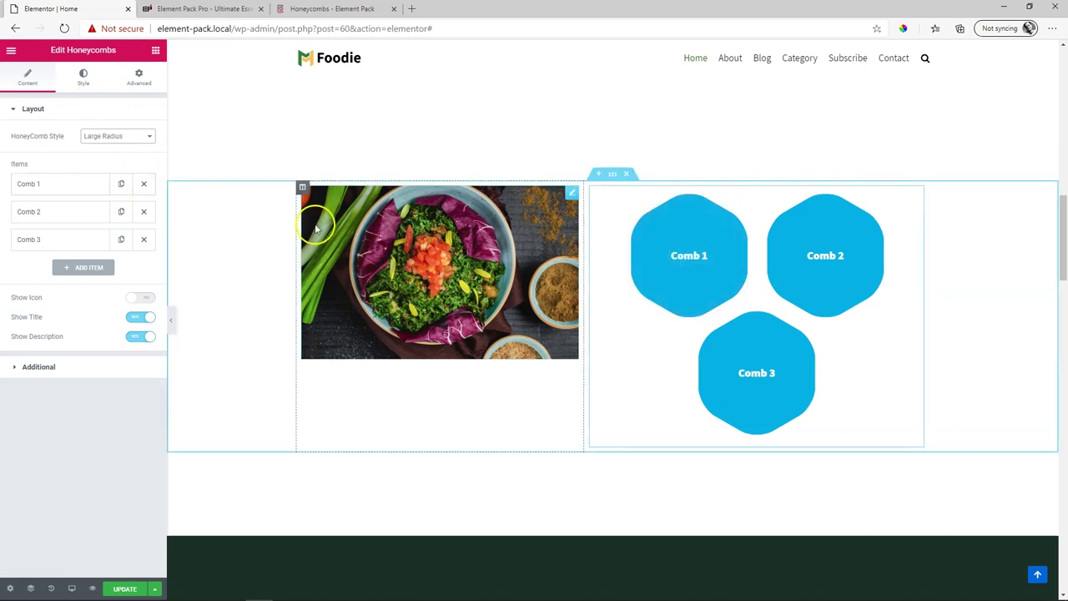
pyautogui.click(92, 136)
pyautogui.click(103, 176)
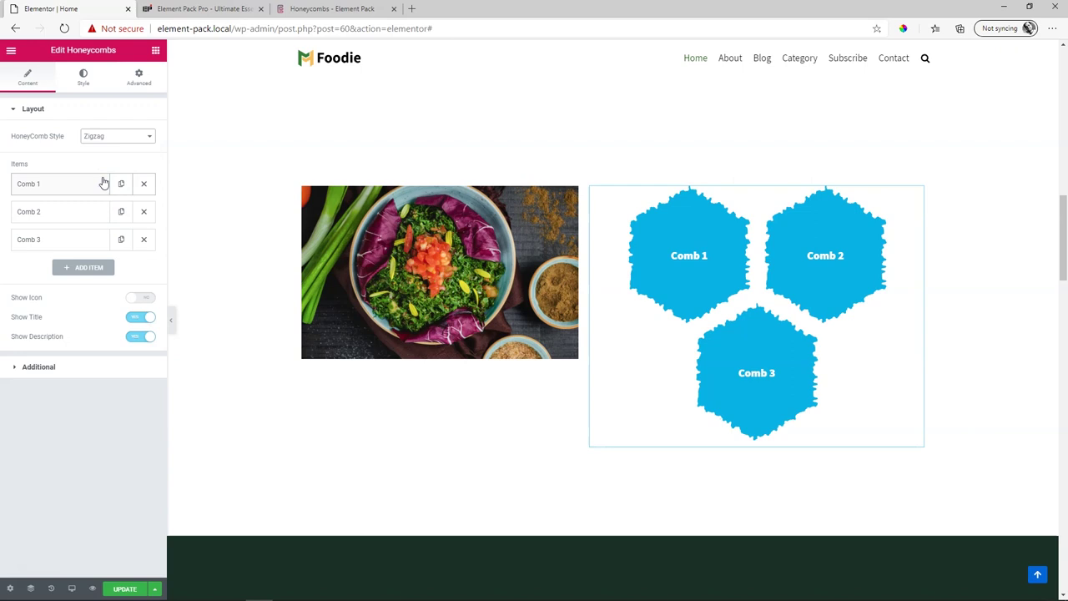
pyautogui.click(105, 136)
pyautogui.click(107, 149)
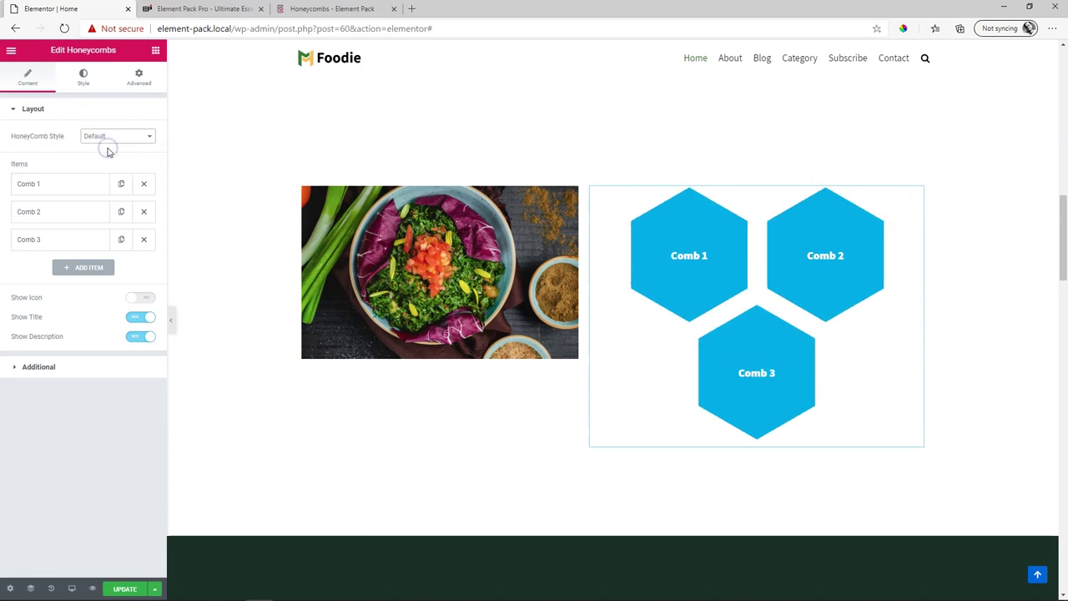
# Turn on Show Icon so the combs display moon, smiley and heart icons.
pyautogui.click(67, 185)
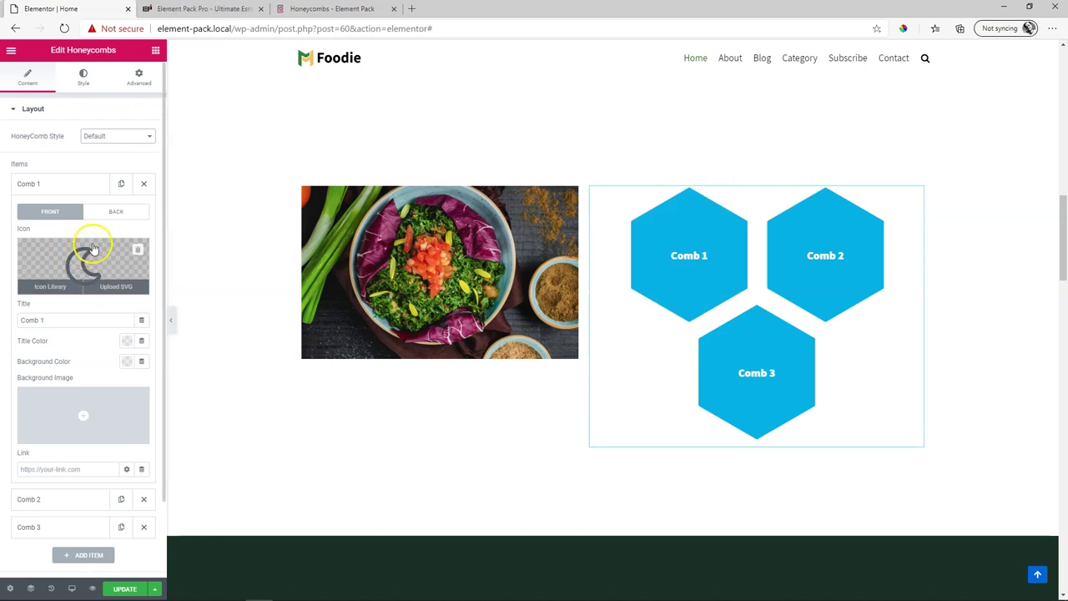
pyautogui.moveTo(84, 263)
pyautogui.scroll(-1, 119, 278)
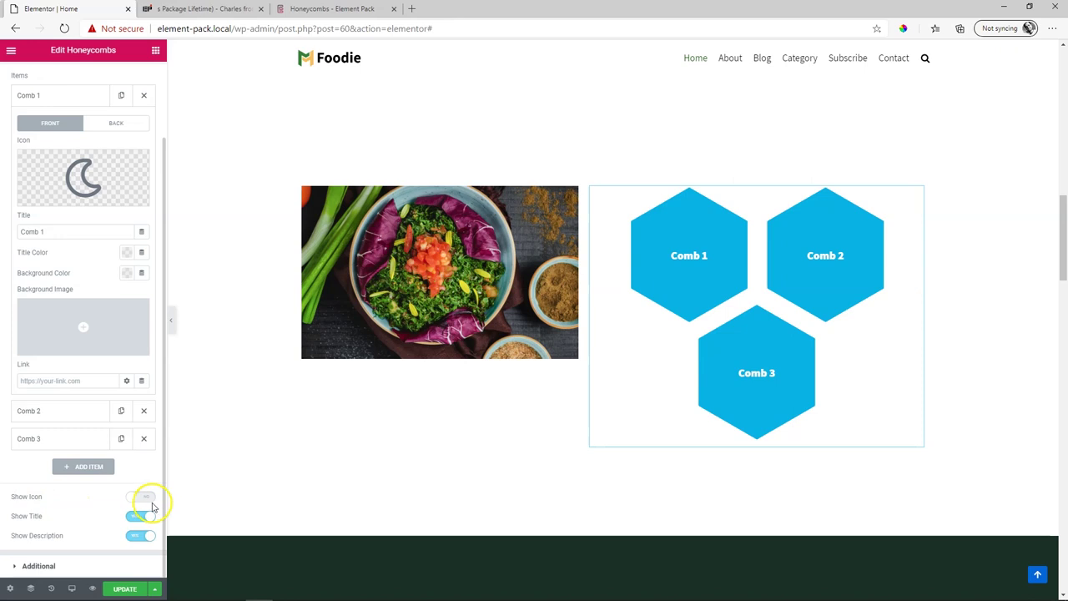
pyautogui.click(140, 498)
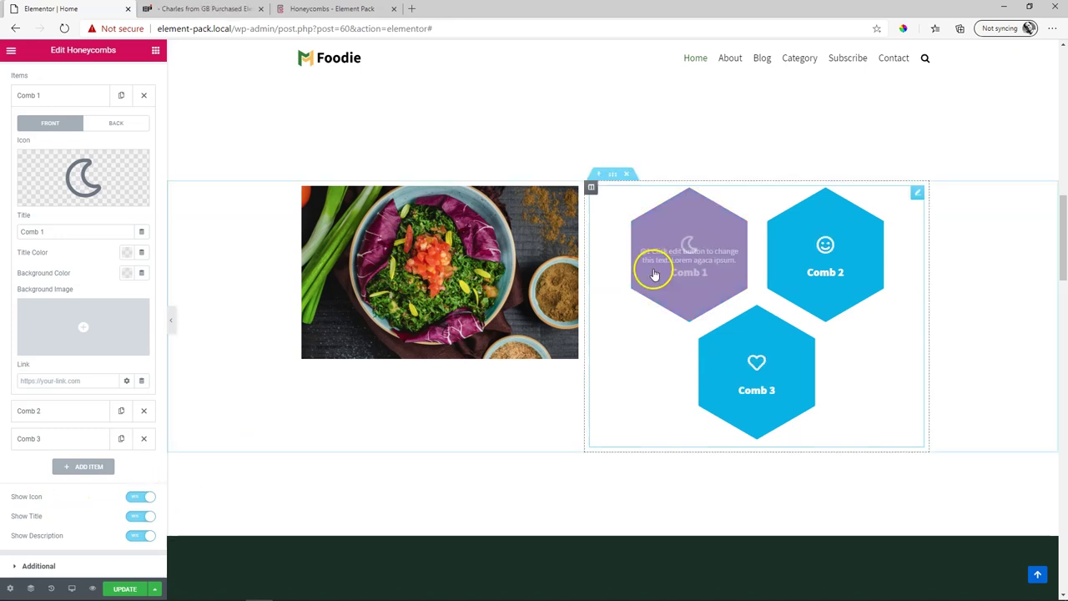
pyautogui.scroll(2, 120, 215)
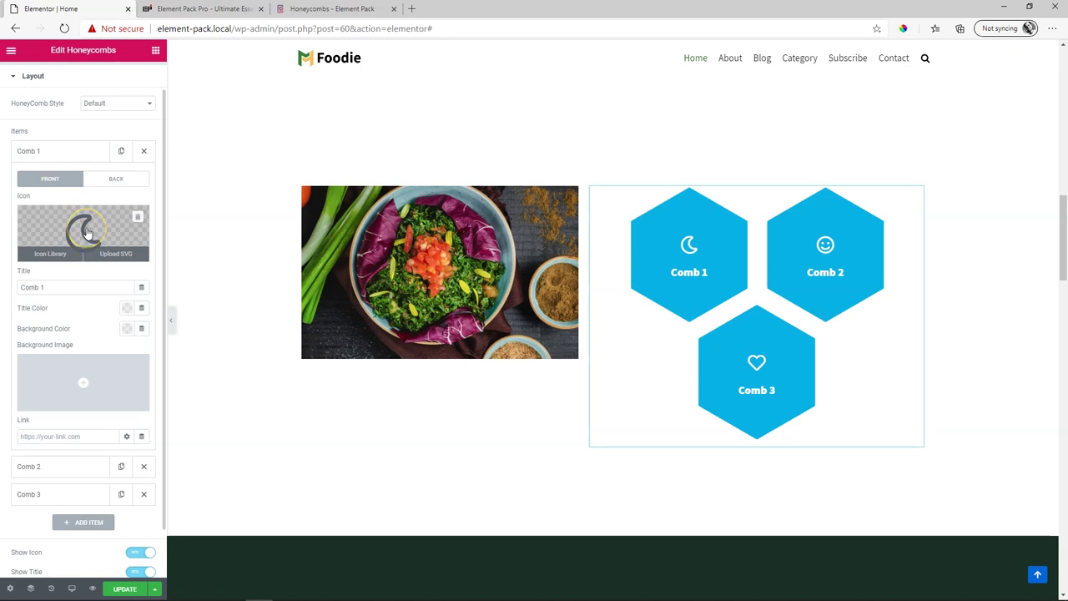
pyautogui.moveTo(83, 327)
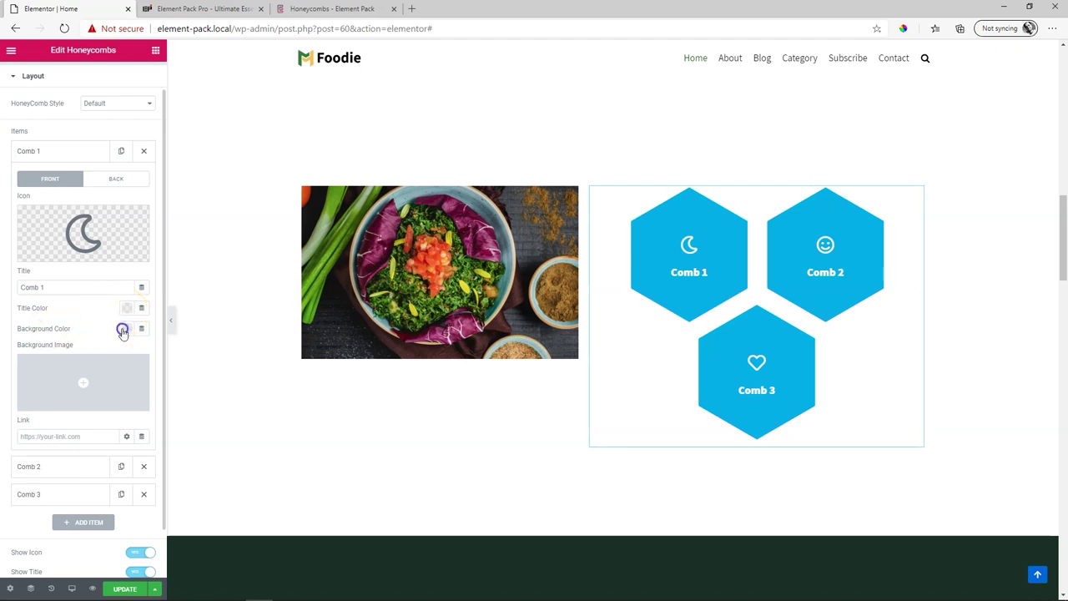
# Give Comb 1 the green preset background and retitle it 'Ingredients'.
pyautogui.click(126, 328)
pyautogui.click(118, 355)
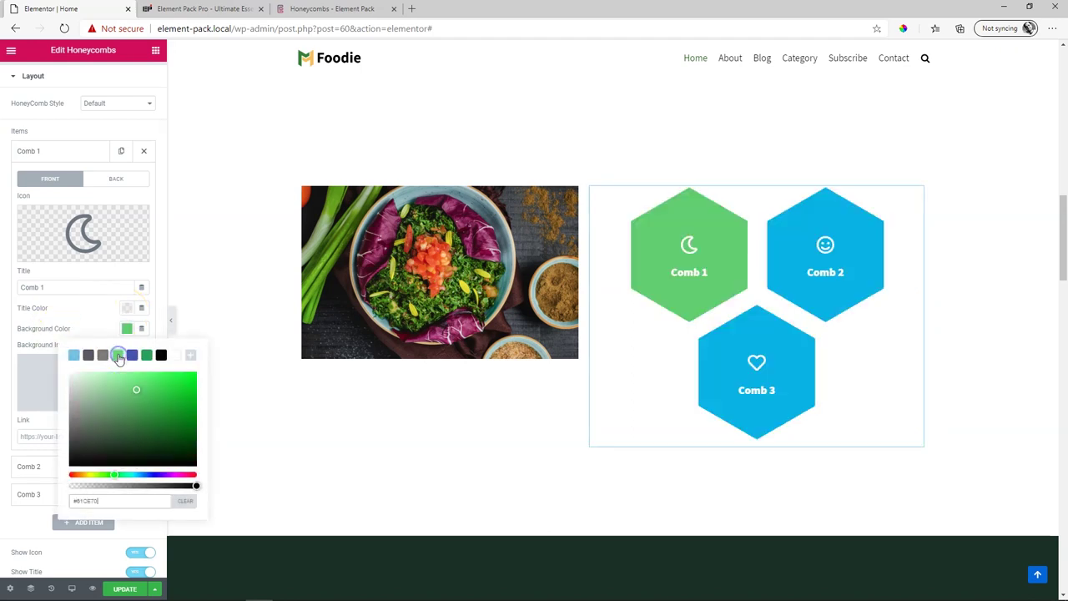
pyautogui.click(125, 331)
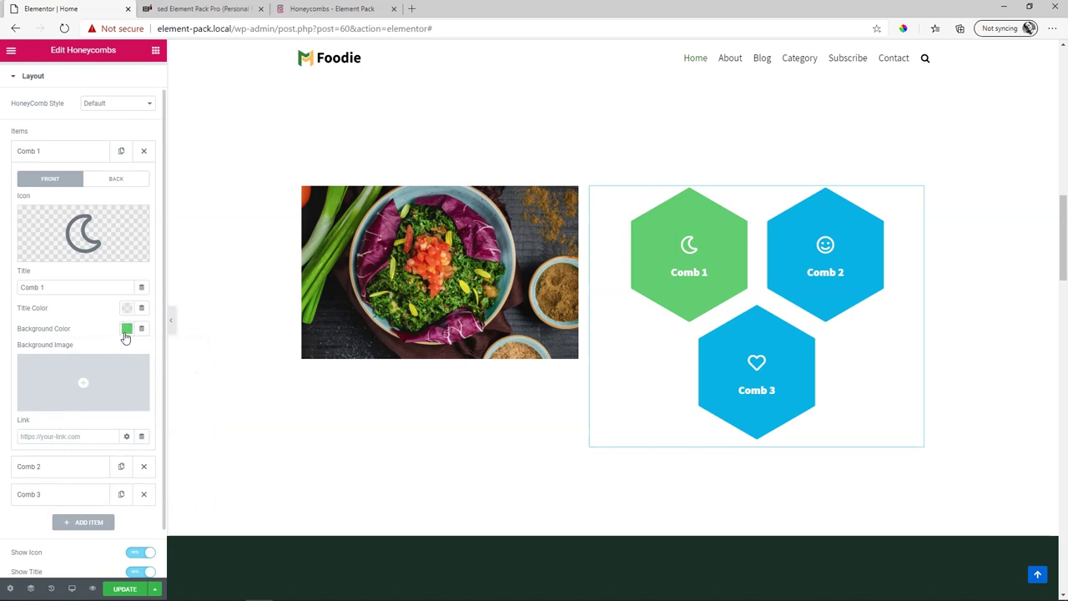
pyautogui.tripleClick(53, 287)
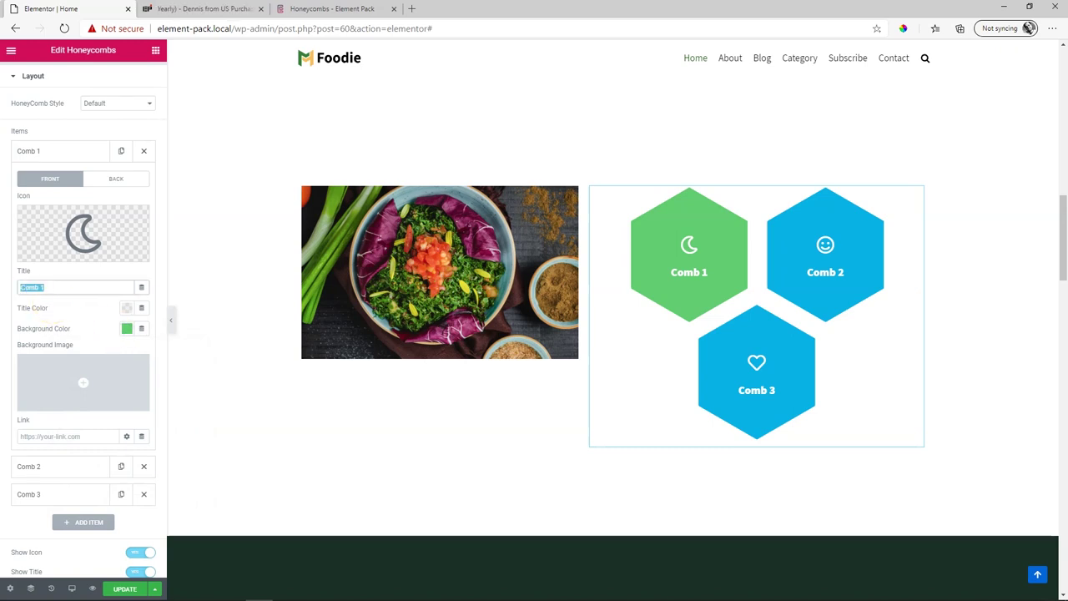
pyautogui.write('Ingredients')
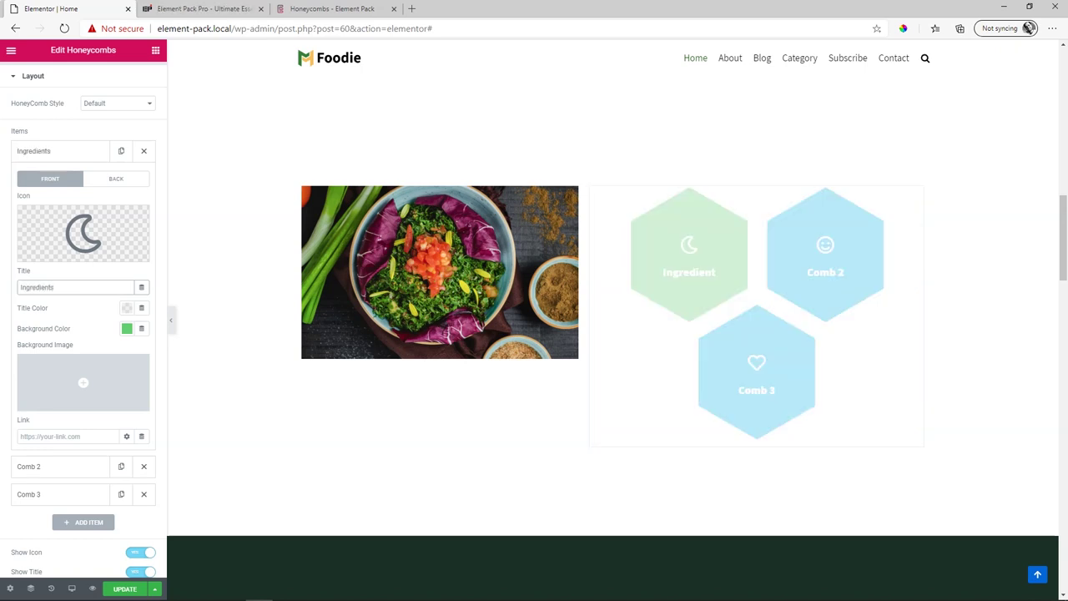
pyautogui.click(67, 432)
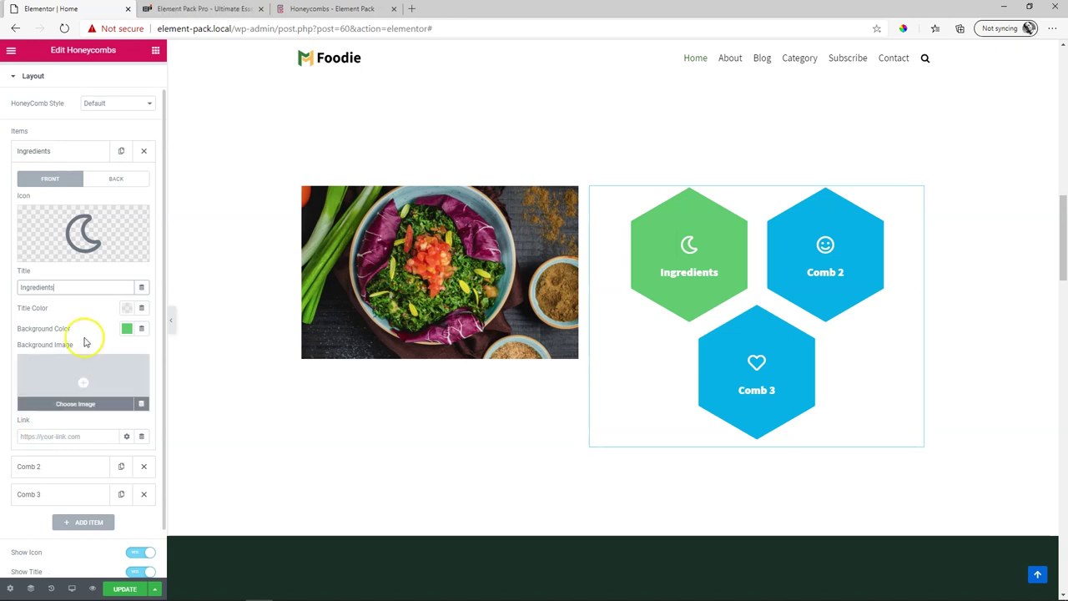
# Set the Ingredients item's BACK side background to the dark grey preset.
pyautogui.click(122, 180)
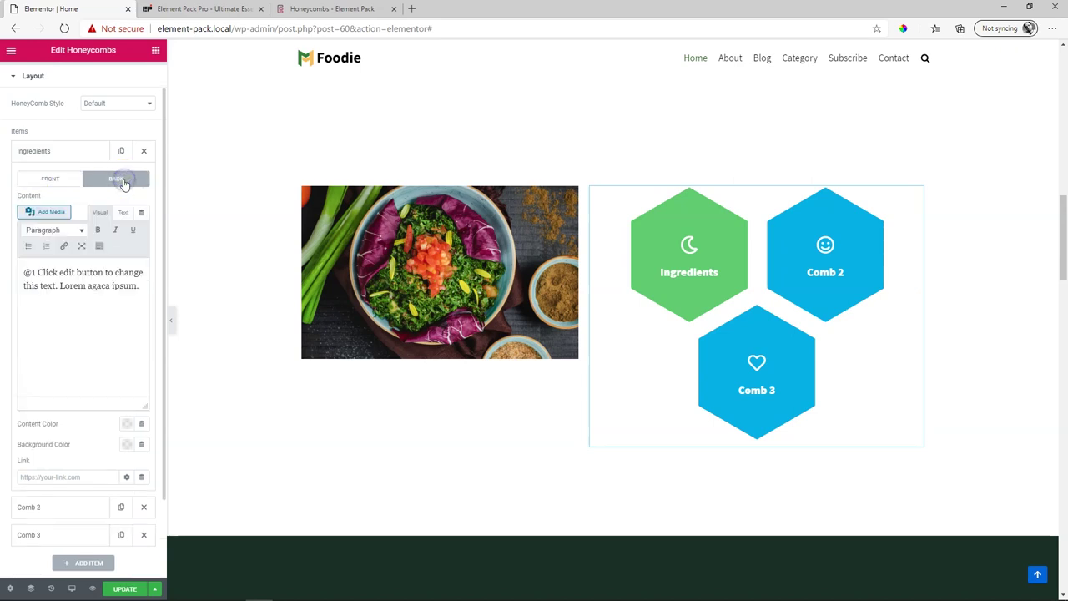
pyautogui.moveTo(689, 255)
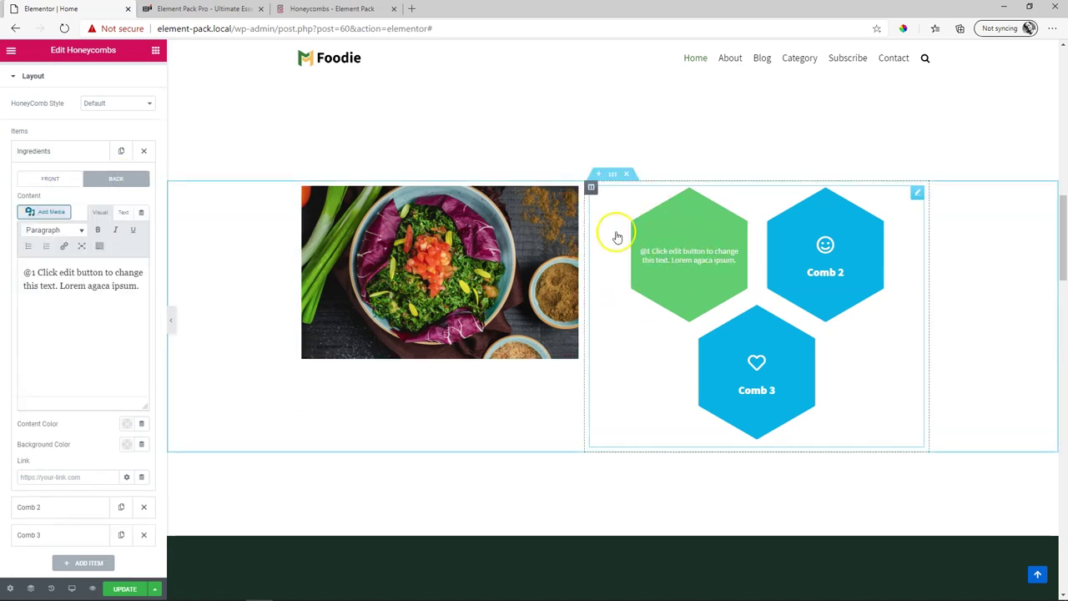
pyautogui.click(53, 307)
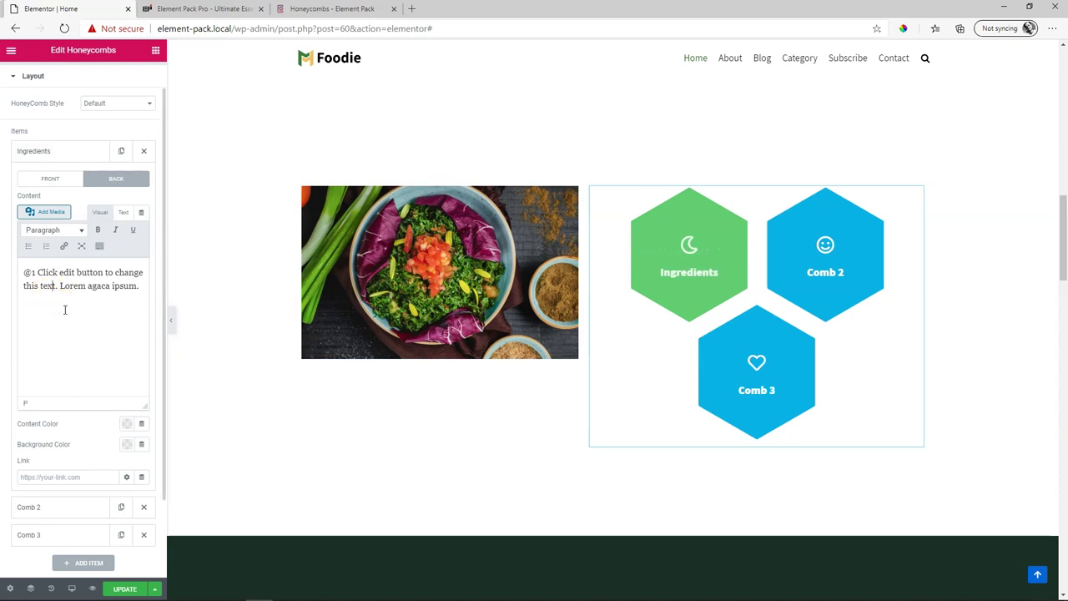
pyautogui.click(127, 444)
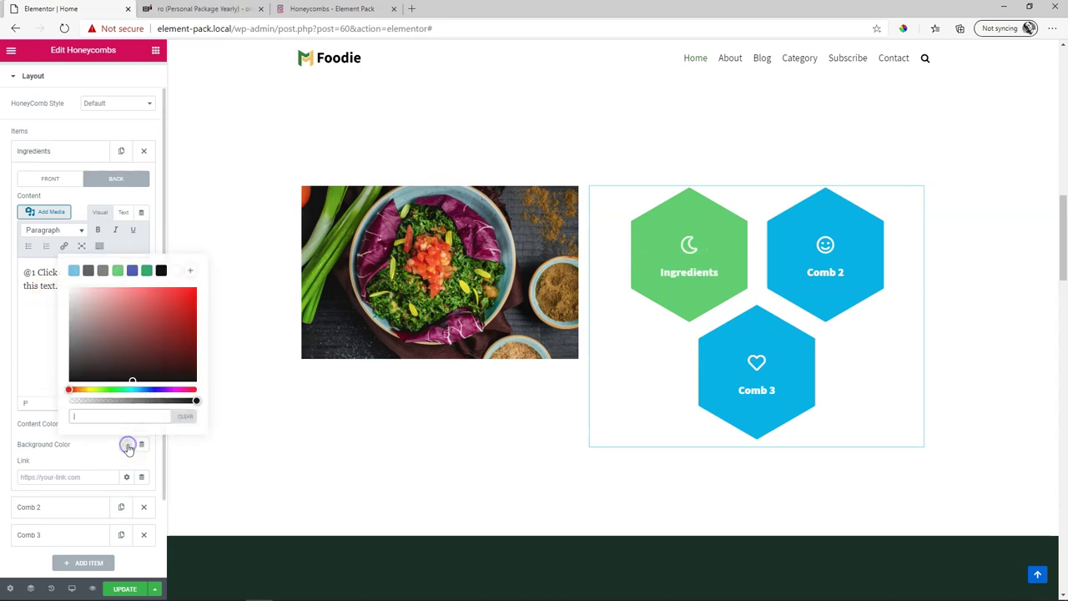
pyautogui.click(93, 271)
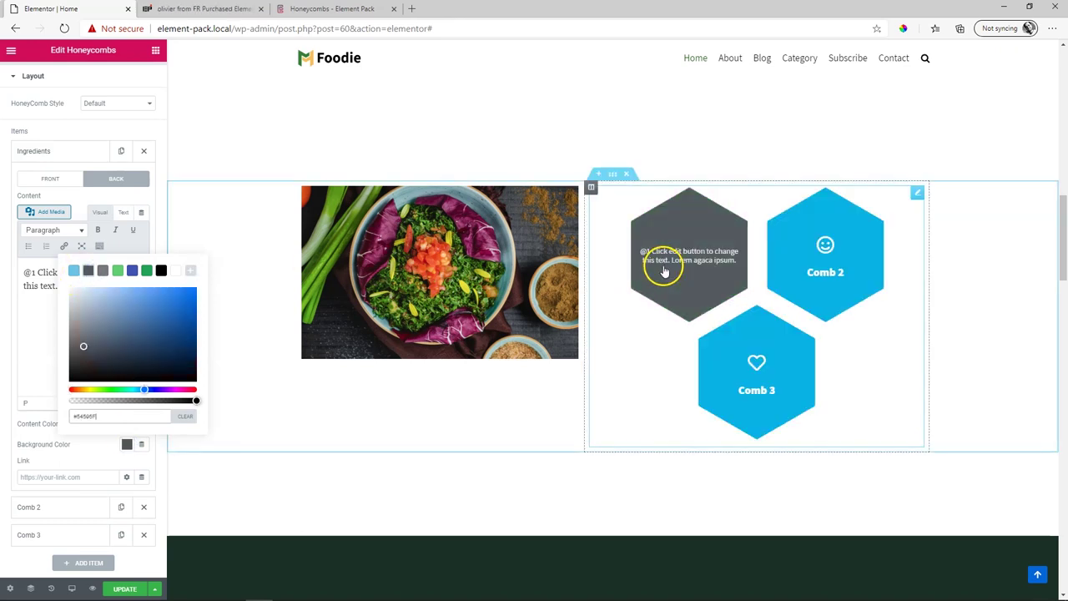
pyautogui.click(111, 278)
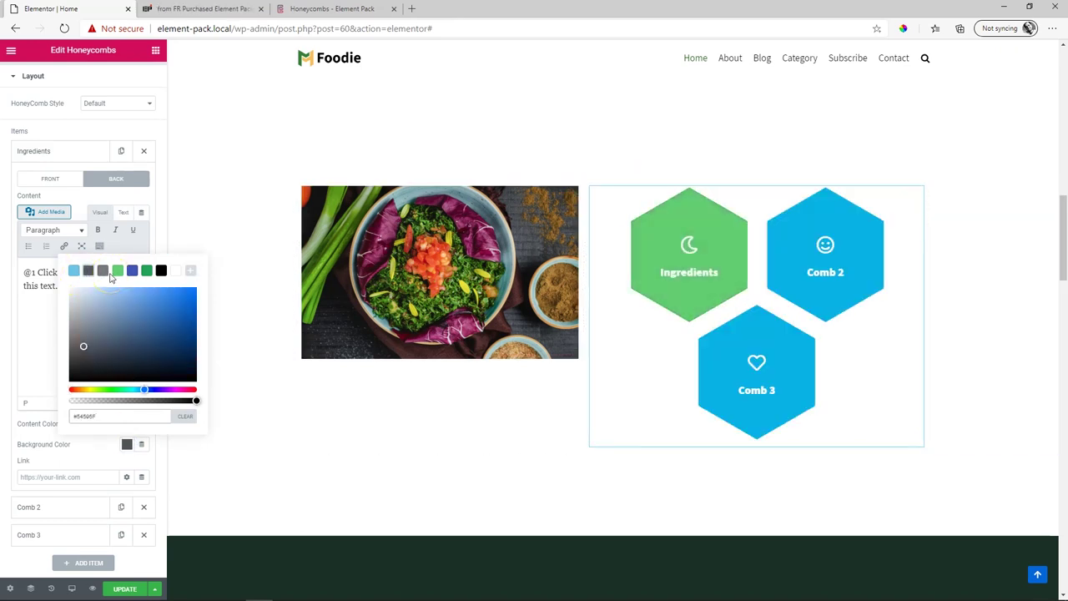
pyautogui.click(79, 461)
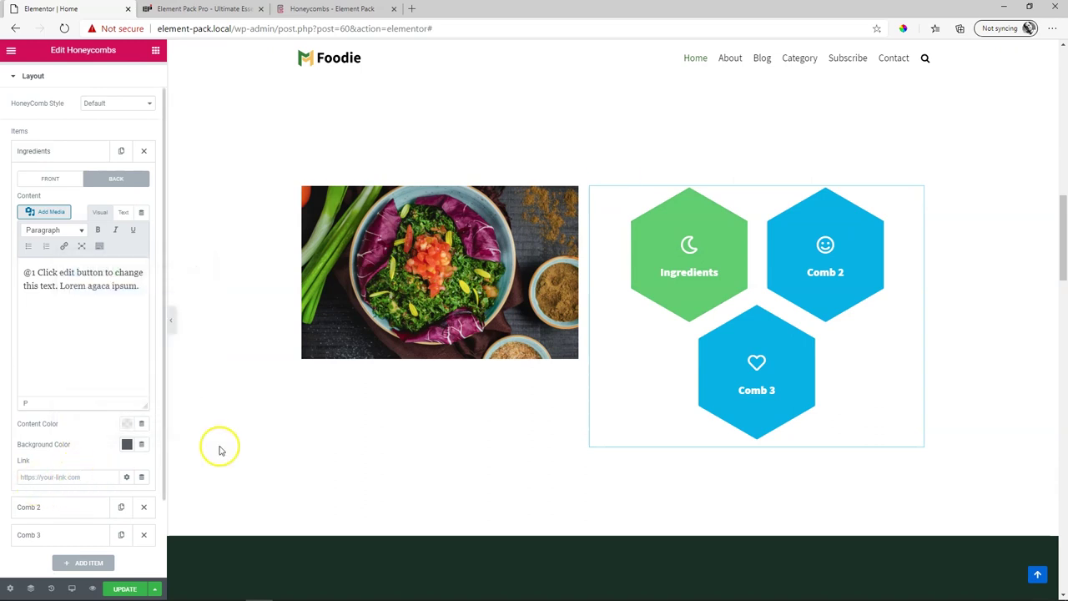
pyautogui.moveTo(689, 255)
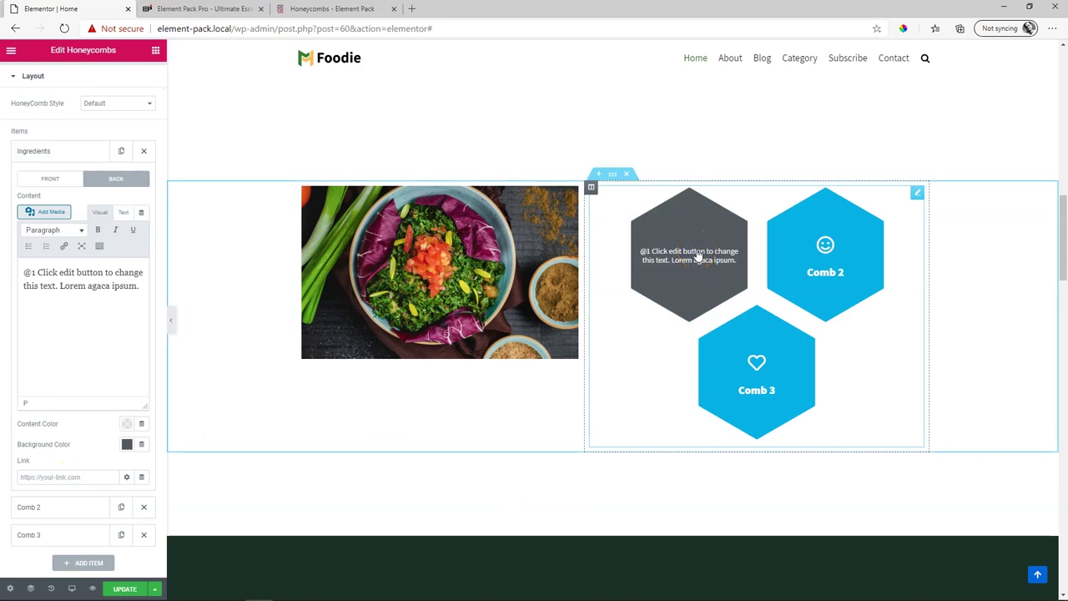
# Retitle Comb 2 as 'Recipies' and give it a red background.
pyautogui.click(83, 151)
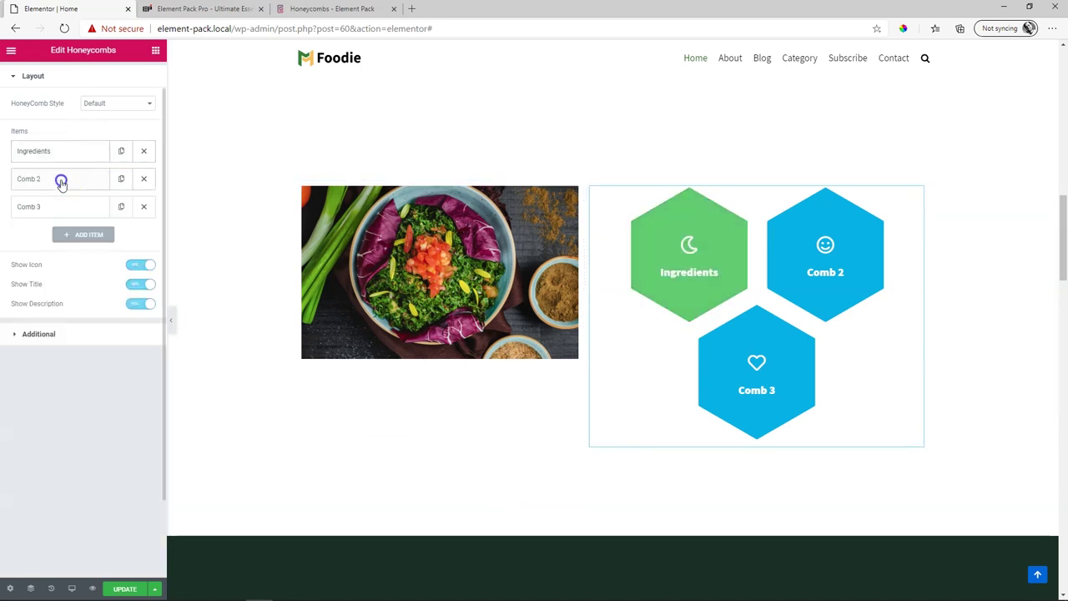
pyautogui.click(61, 180)
pyautogui.tripleClick(36, 314)
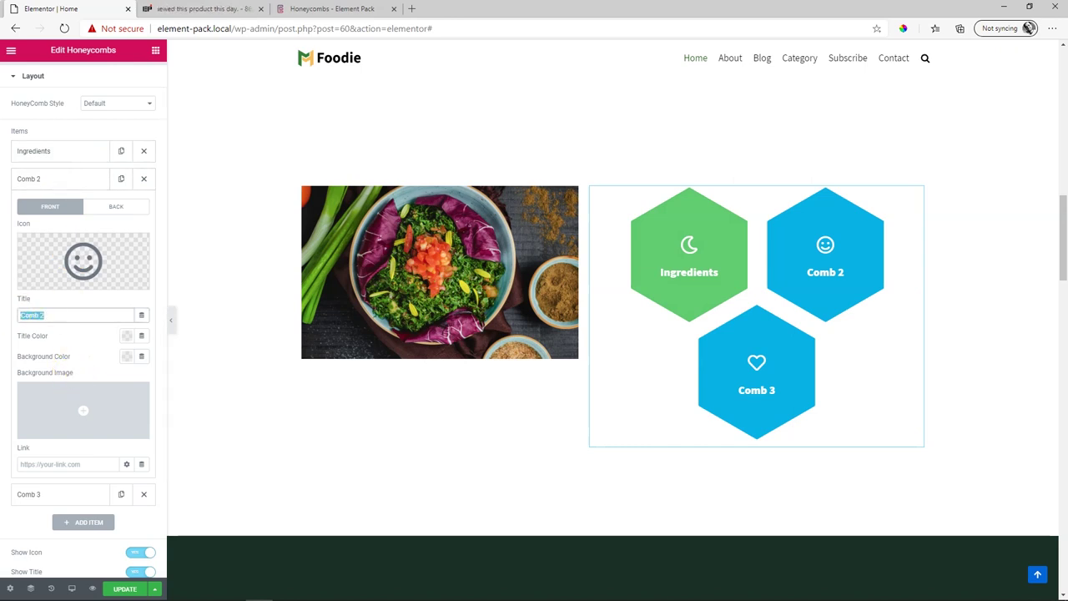
pyautogui.write('re')
pyautogui.press('BackSpace')
pyautogui.press('BackSpace')
pyautogui.write('Recipies')
pyautogui.click(125, 358)
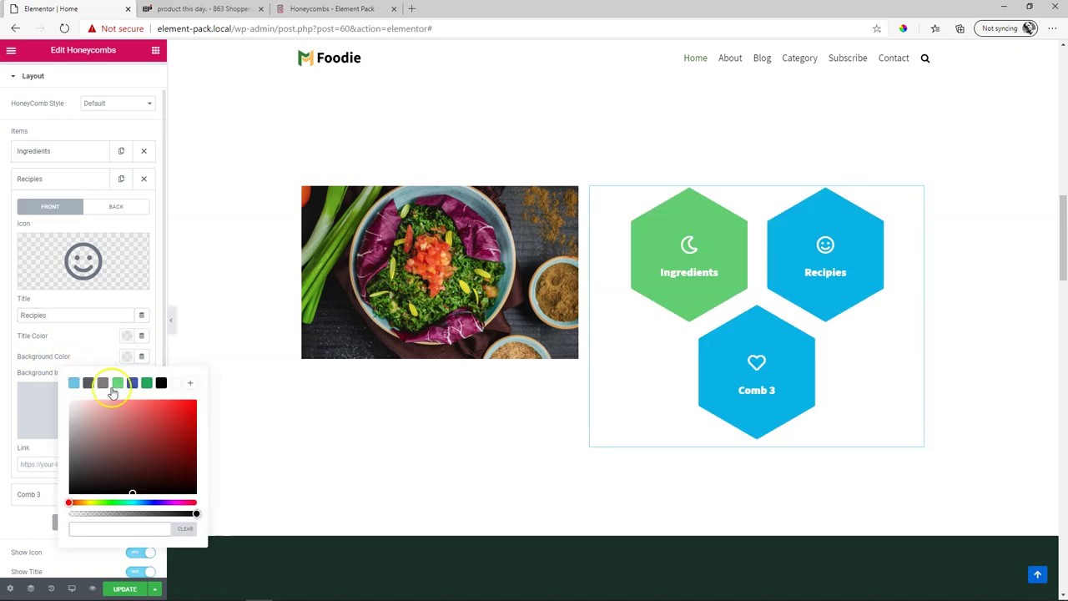
pyautogui.moveTo(152, 443); pyautogui.dragTo(175, 399)
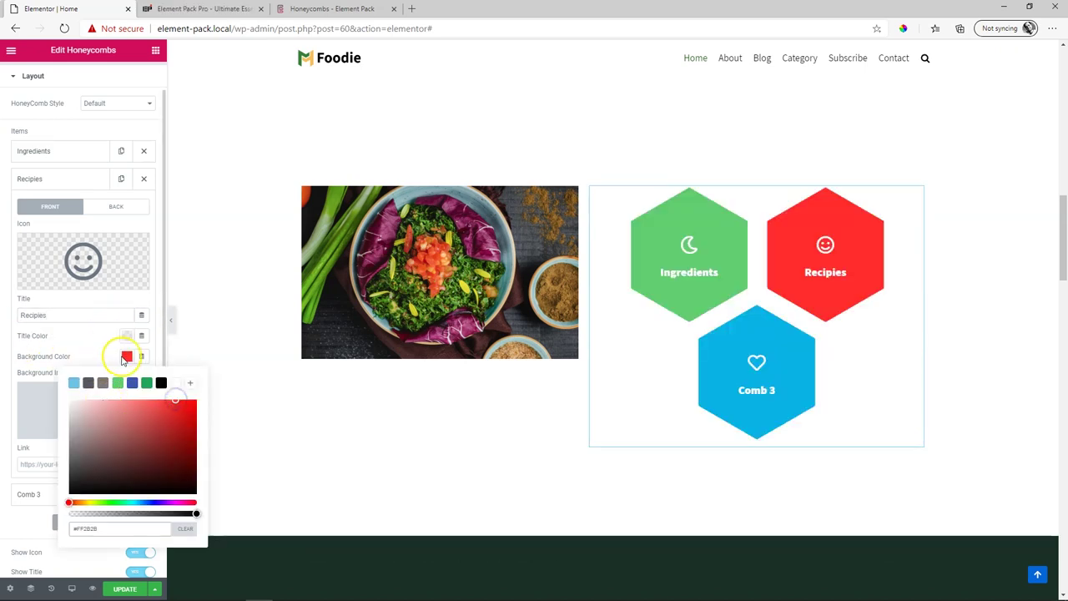
pyautogui.click(57, 171)
# Retitle Comb 3 as 'Stores' and give it a cyan #21FFF1 background.
pyautogui.click(50, 217)
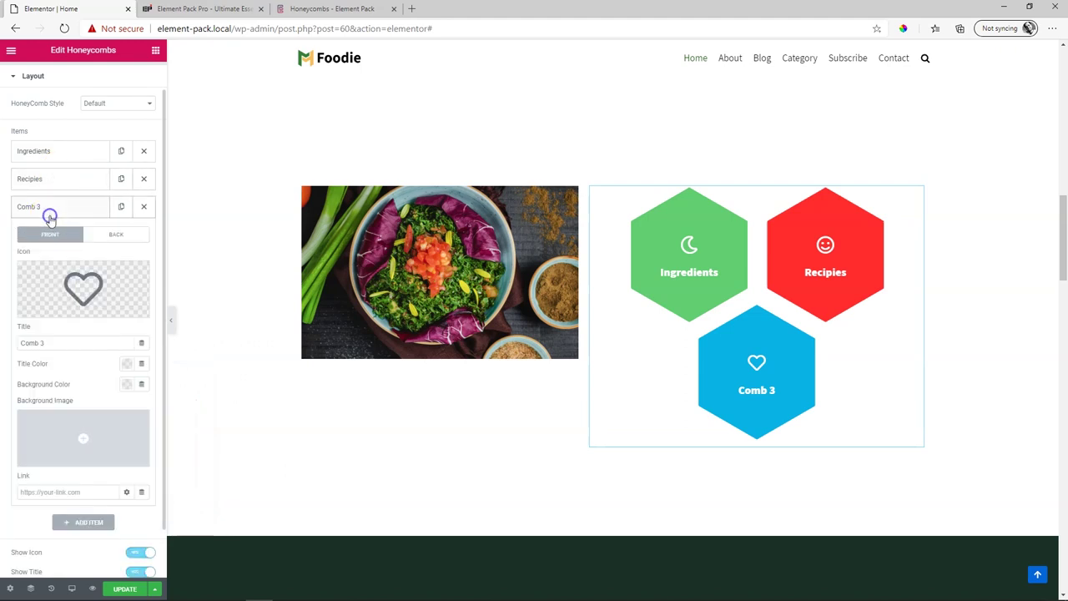
pyautogui.moveTo(76, 343); pyautogui.dragTo(20, 343)
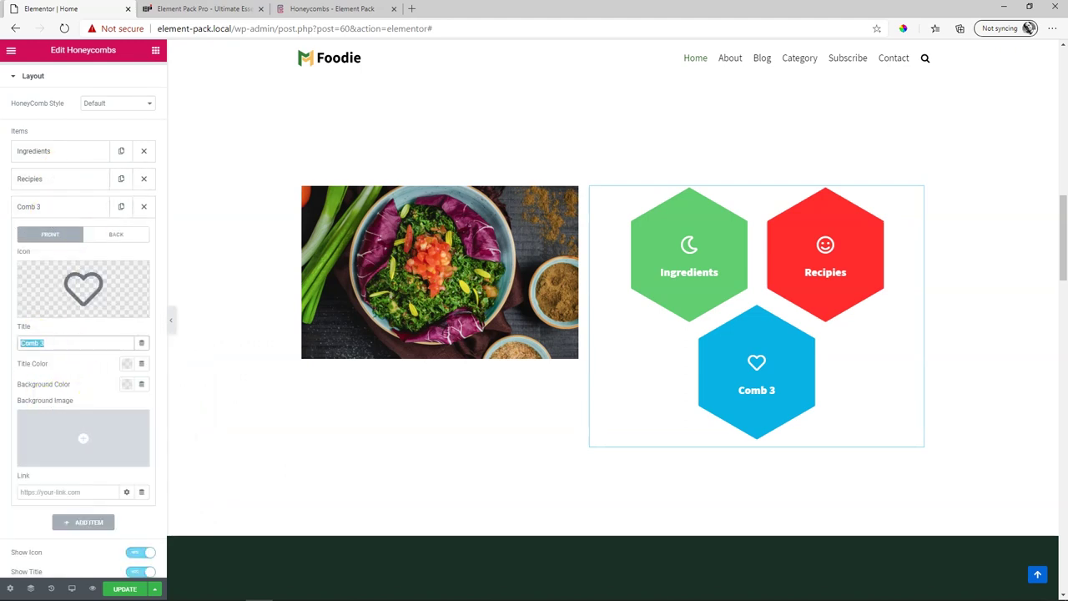
pyautogui.write('Stores')
pyautogui.click(126, 384)
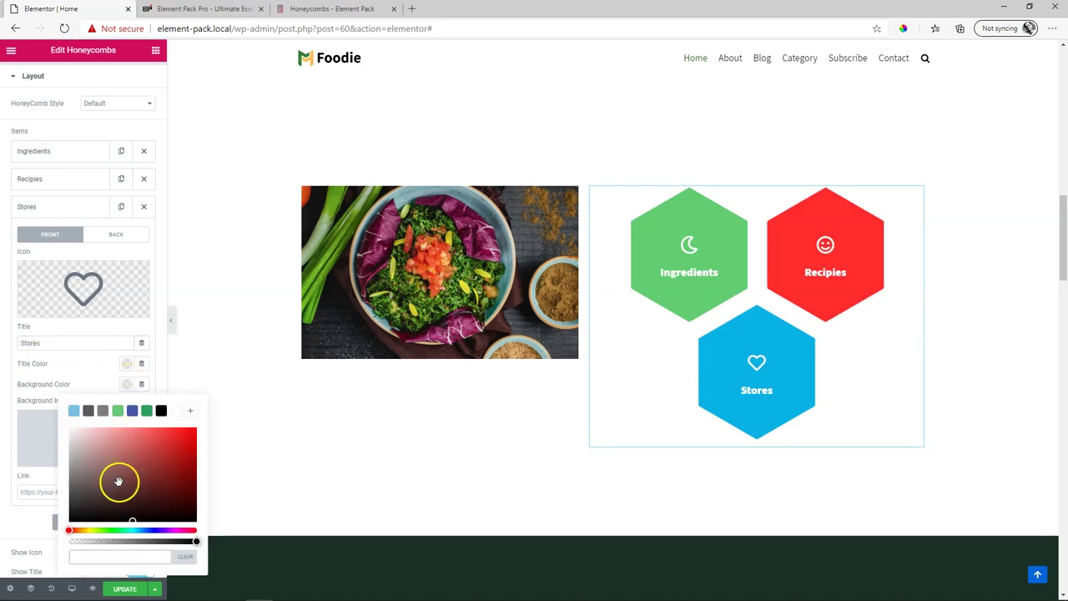
pyautogui.moveTo(115, 489)
pyautogui.mouseDown()
pyautogui.moveTo(98, 530)
pyautogui.moveTo(133, 530)
pyautogui.mouseUp()
pyautogui.moveTo(107, 475); pyautogui.dragTo(180, 429)
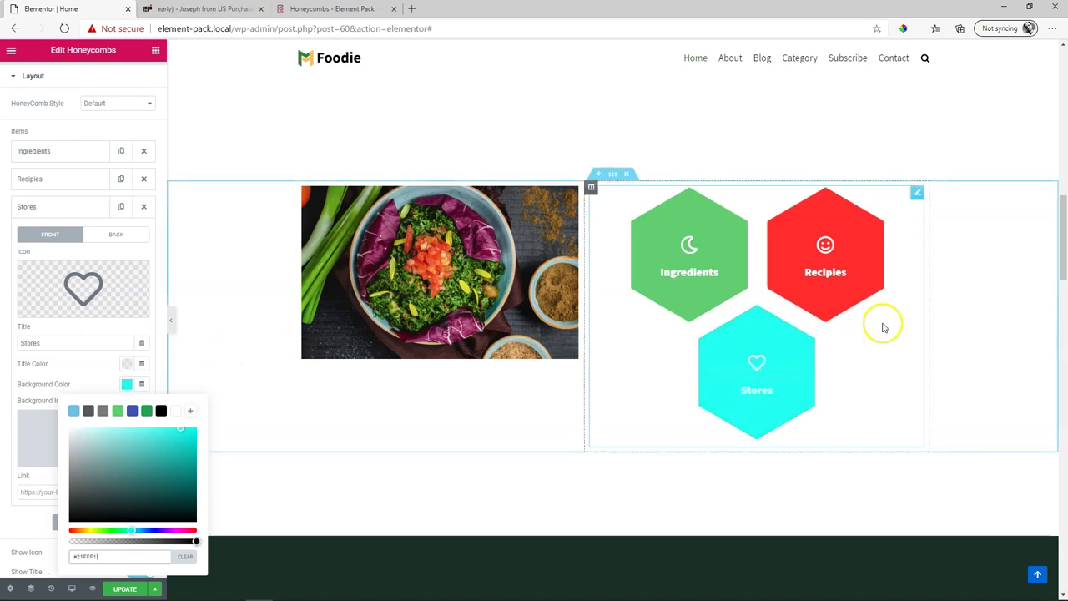
pyautogui.click(637, 422)
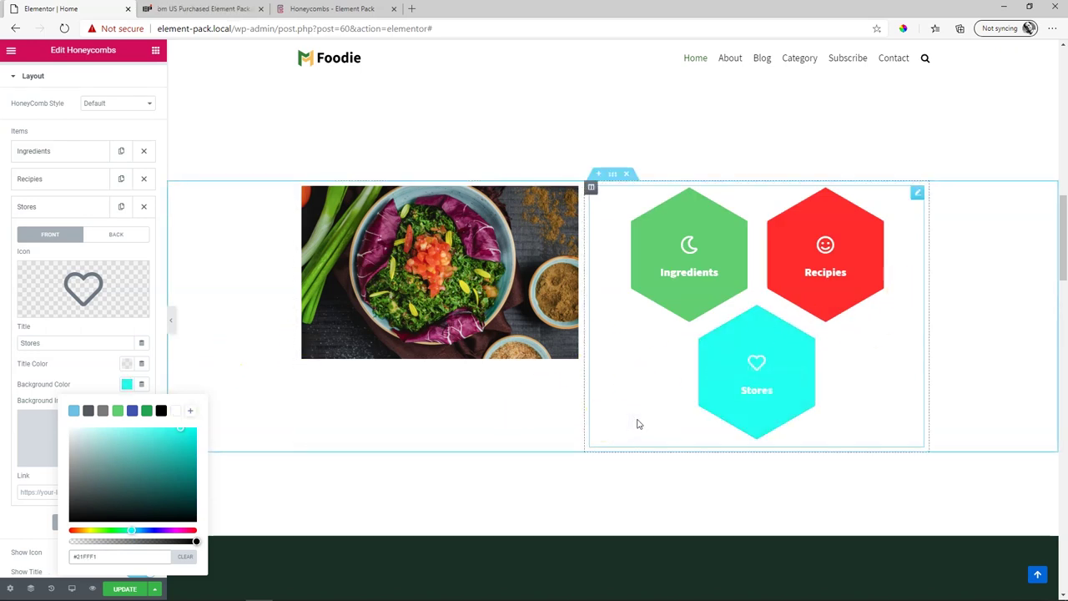
pyautogui.click(503, 475)
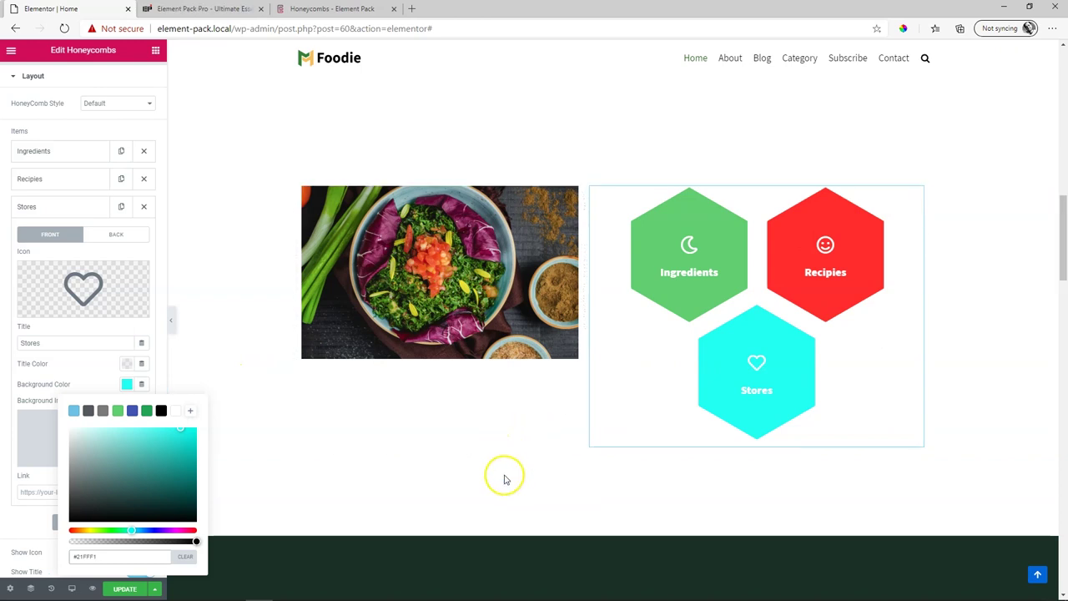
pyautogui.click(57, 208)
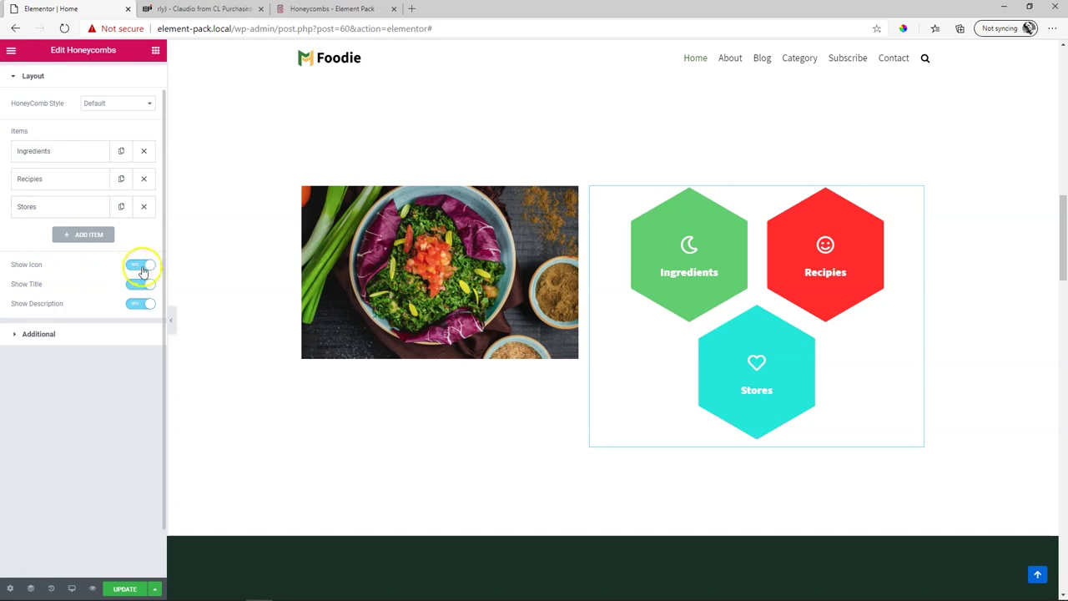
# Toggle Show Icon, Show Title and Show Description off and back on, and expand Additional.
pyautogui.click(142, 267)
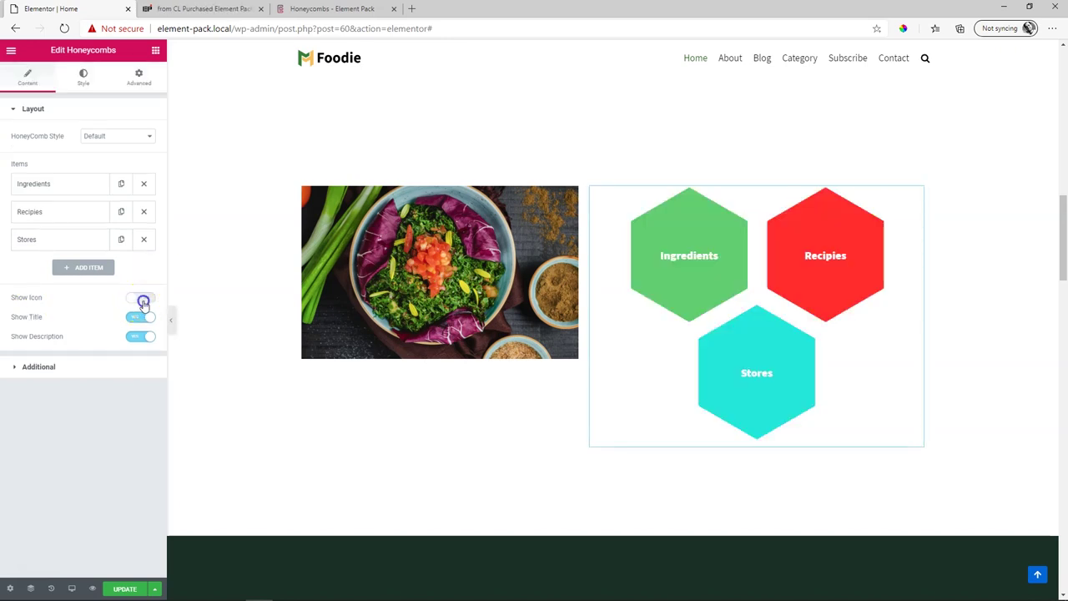
pyautogui.click(143, 300)
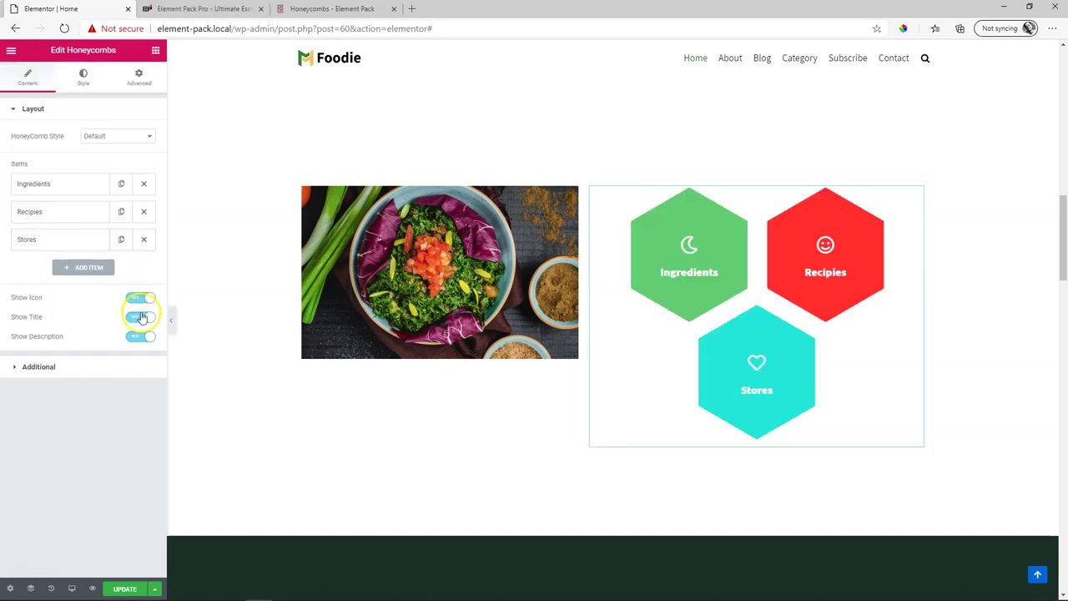
pyautogui.click(140, 318)
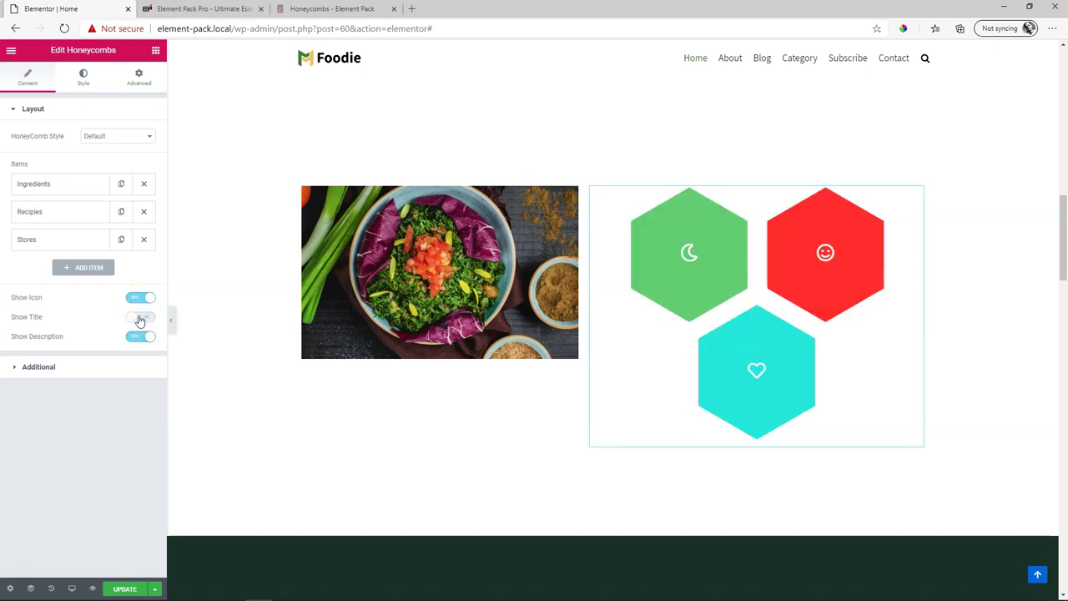
pyautogui.click(140, 318)
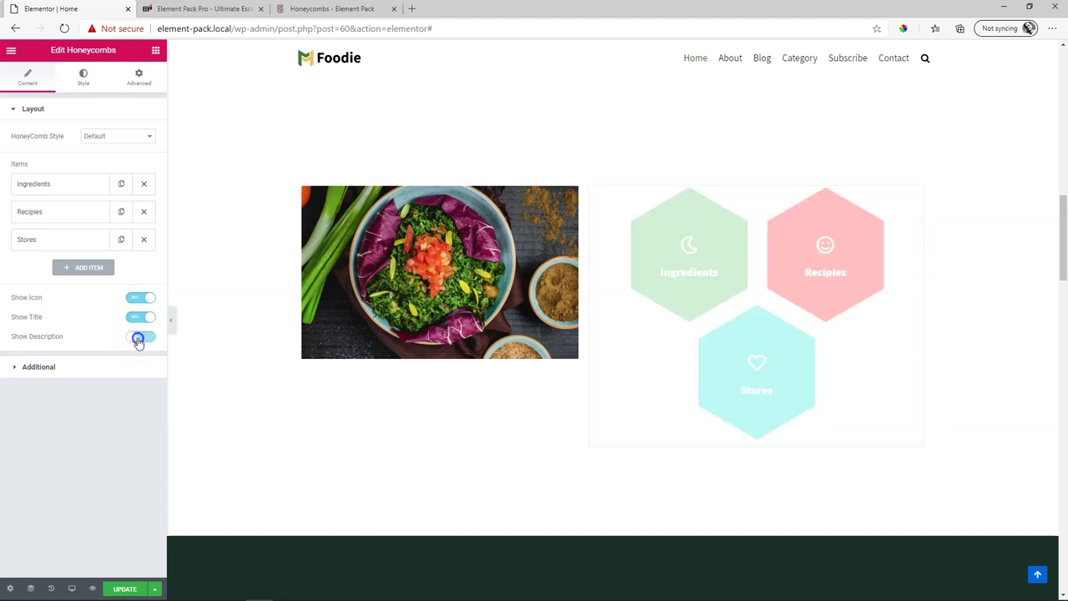
pyautogui.click(138, 338)
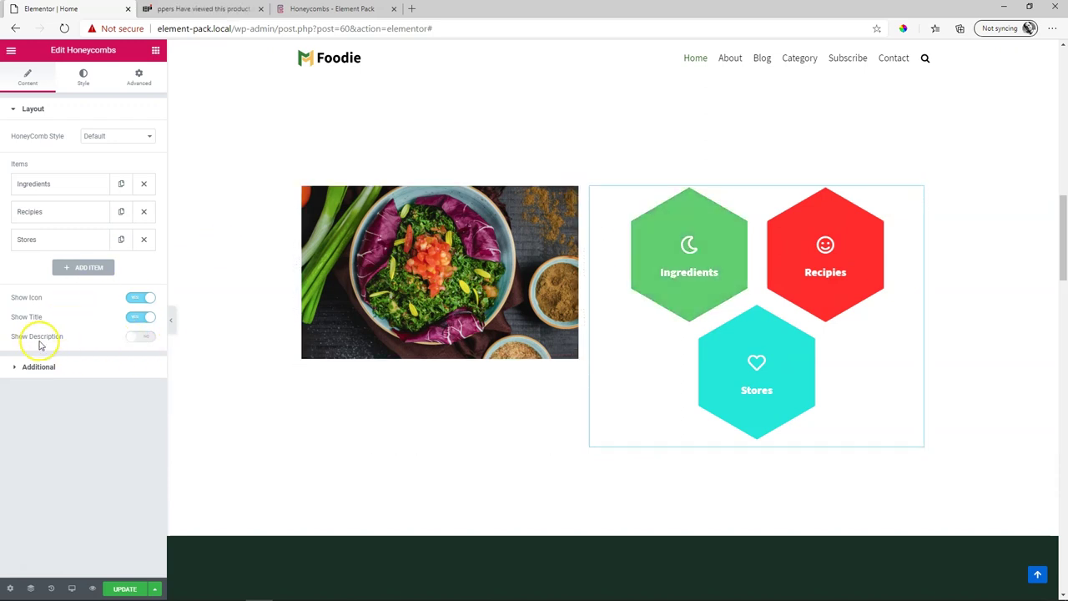
pyautogui.click(141, 340)
pyautogui.click(33, 368)
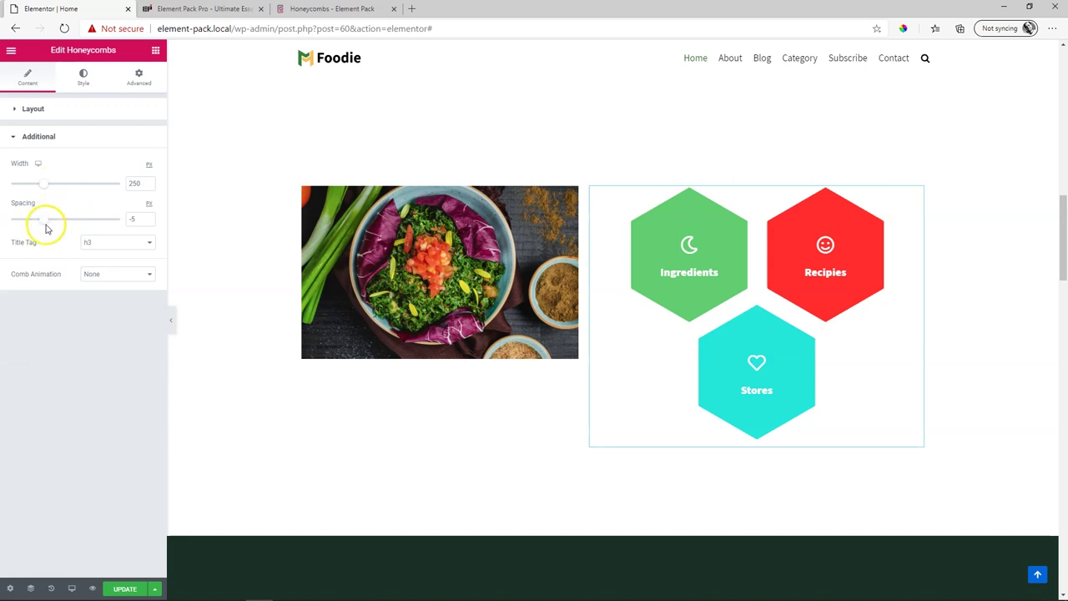
# Try Fade and Slide Left comb animations, then settle on Slide Bottom with a 470 ms delay.
pyautogui.click(107, 274)
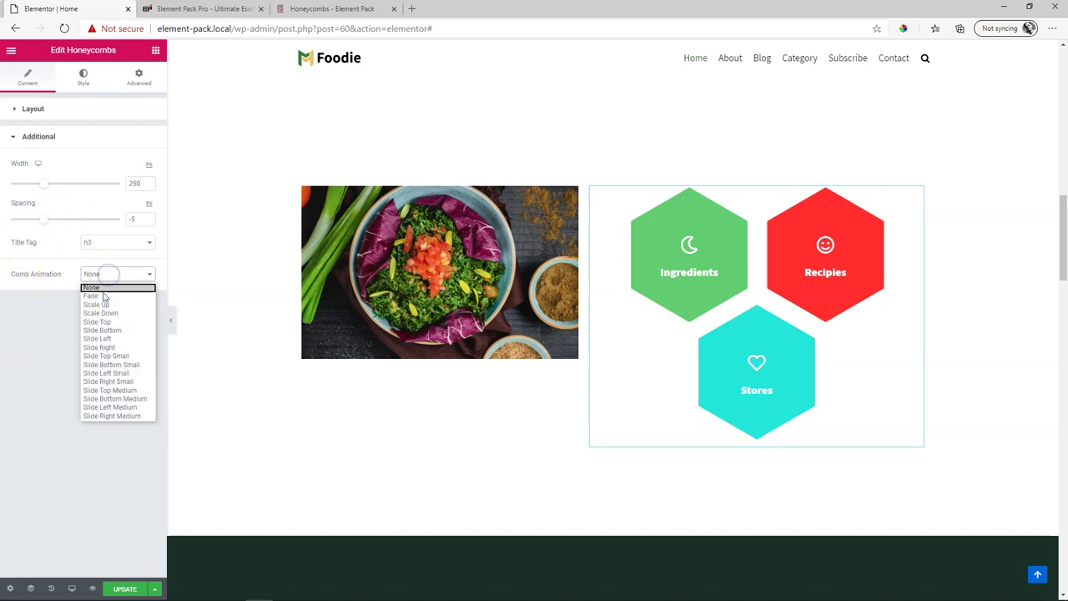
pyautogui.click(101, 296)
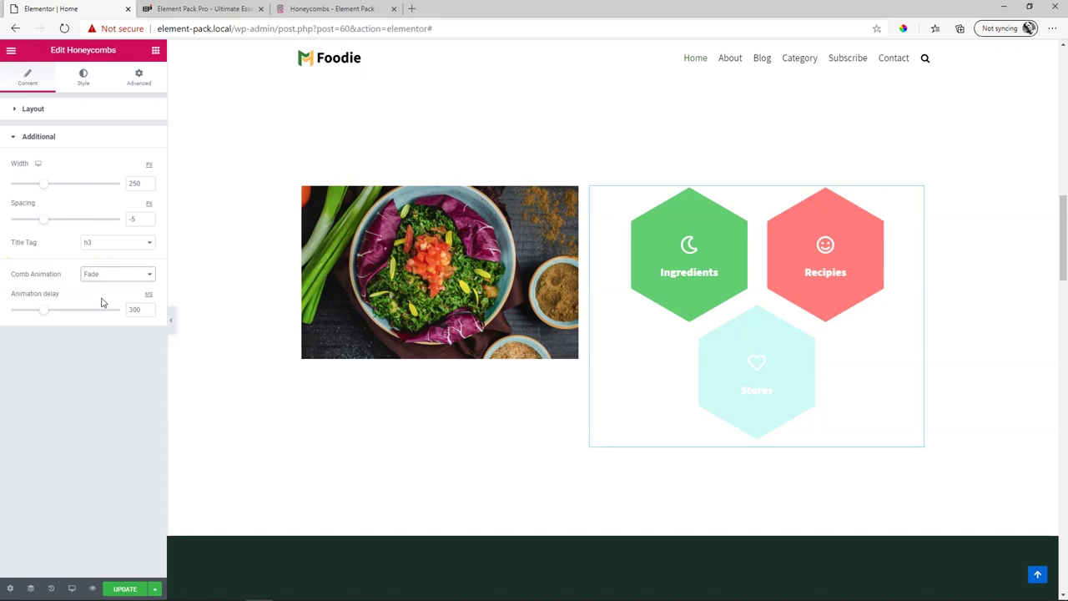
pyautogui.click(109, 276)
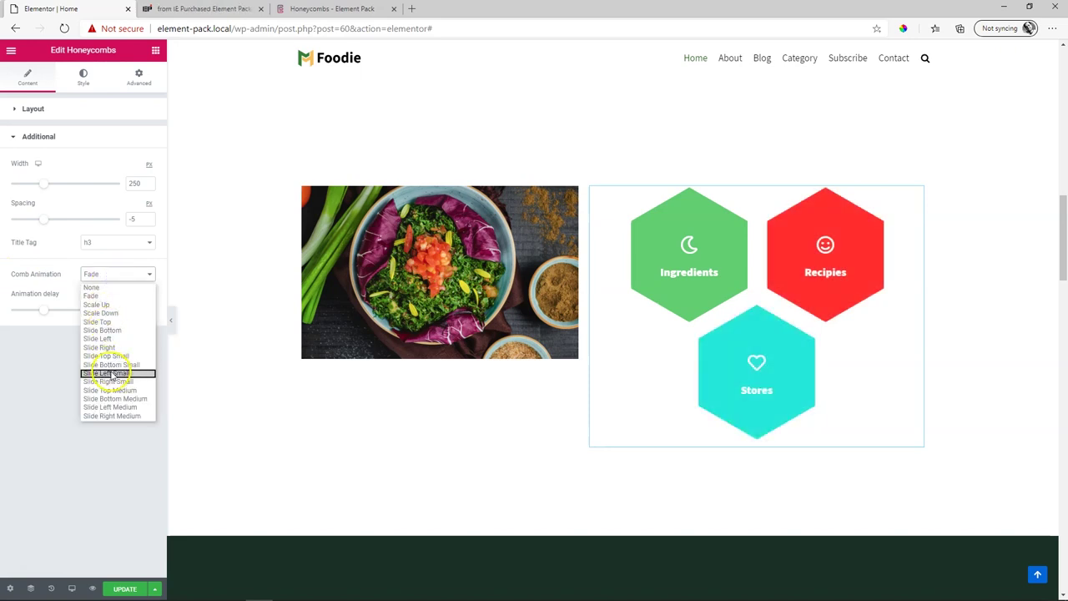
pyautogui.click(110, 373)
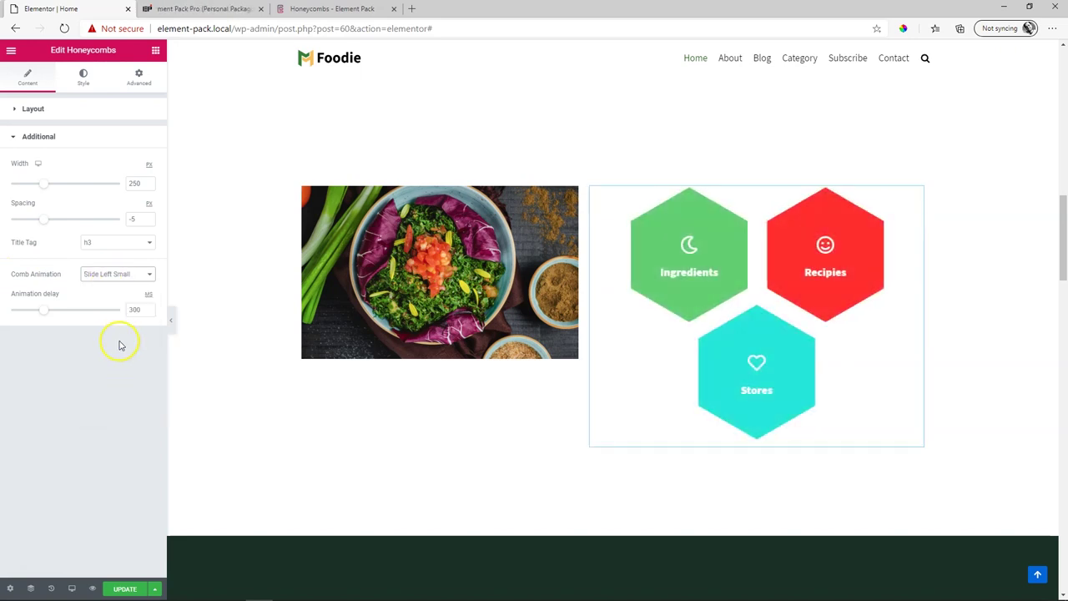
pyautogui.click(117, 274)
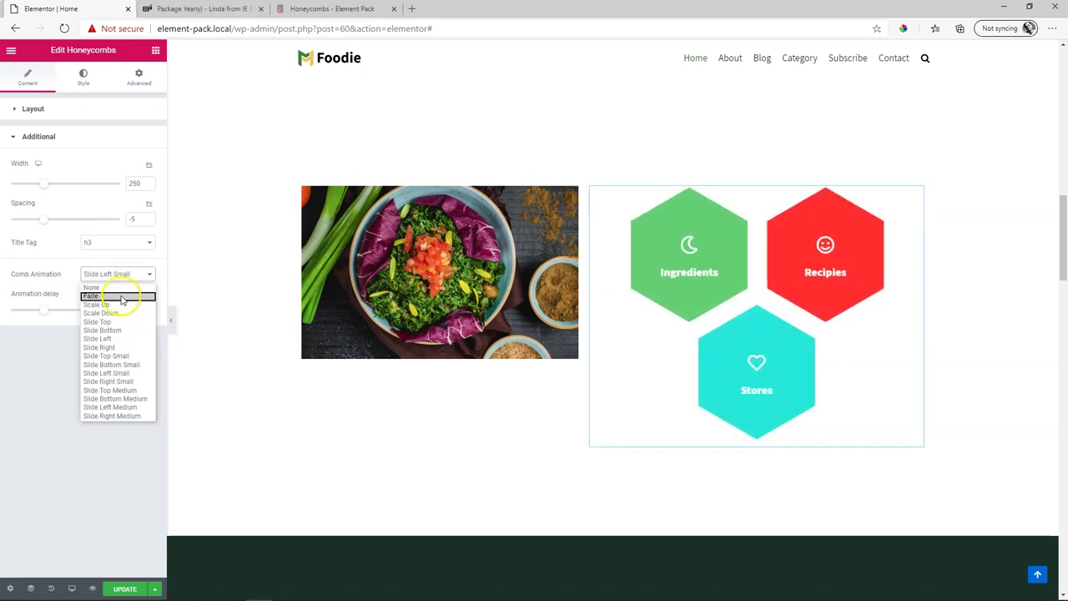
pyautogui.click(124, 409)
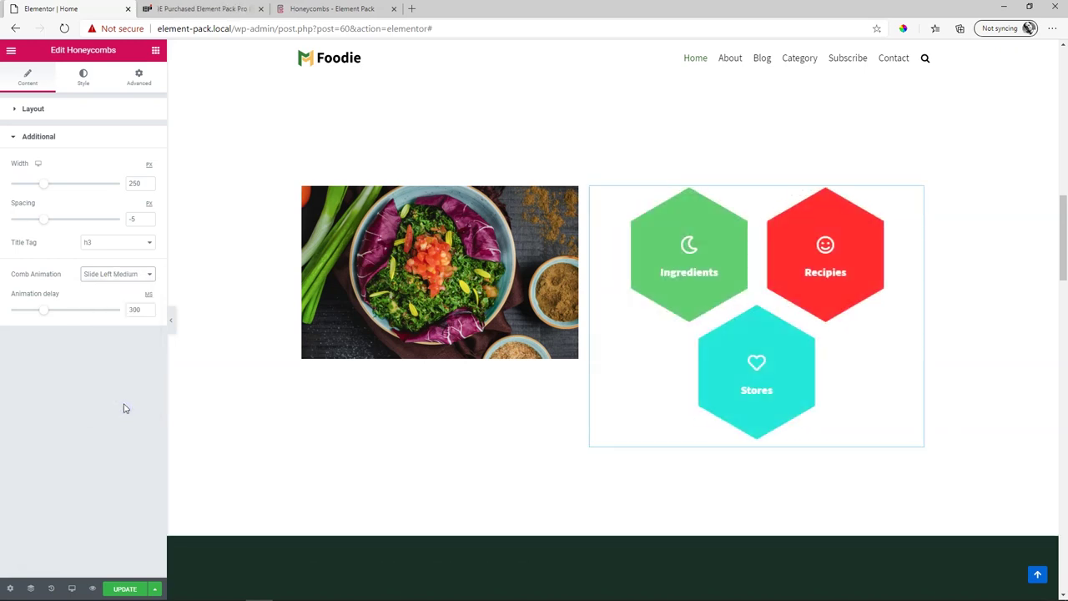
pyautogui.moveTo(44, 309); pyautogui.dragTo(65, 309)
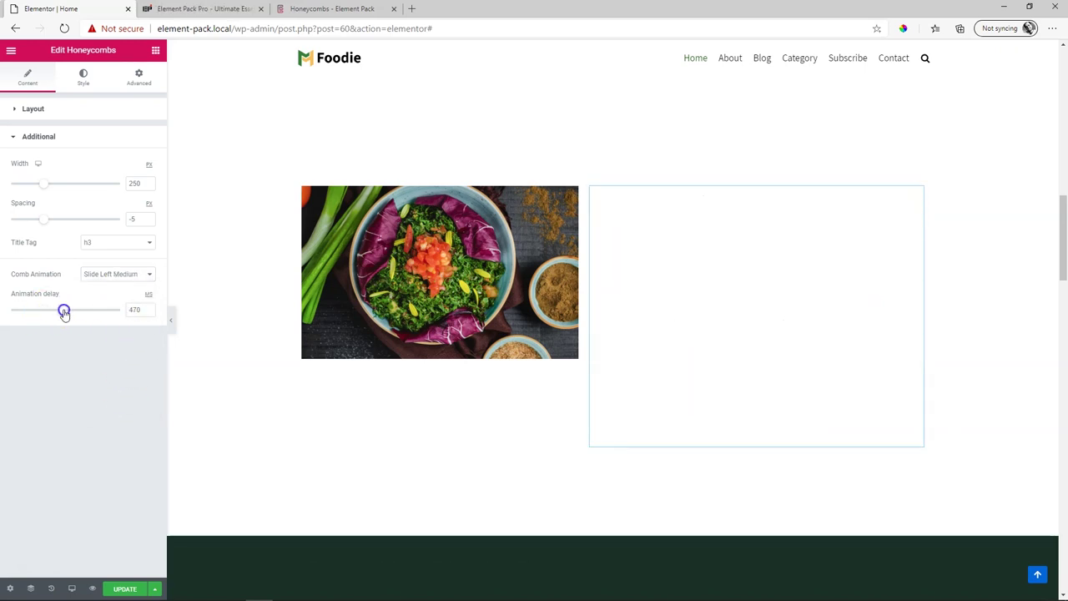
pyautogui.click(100, 276)
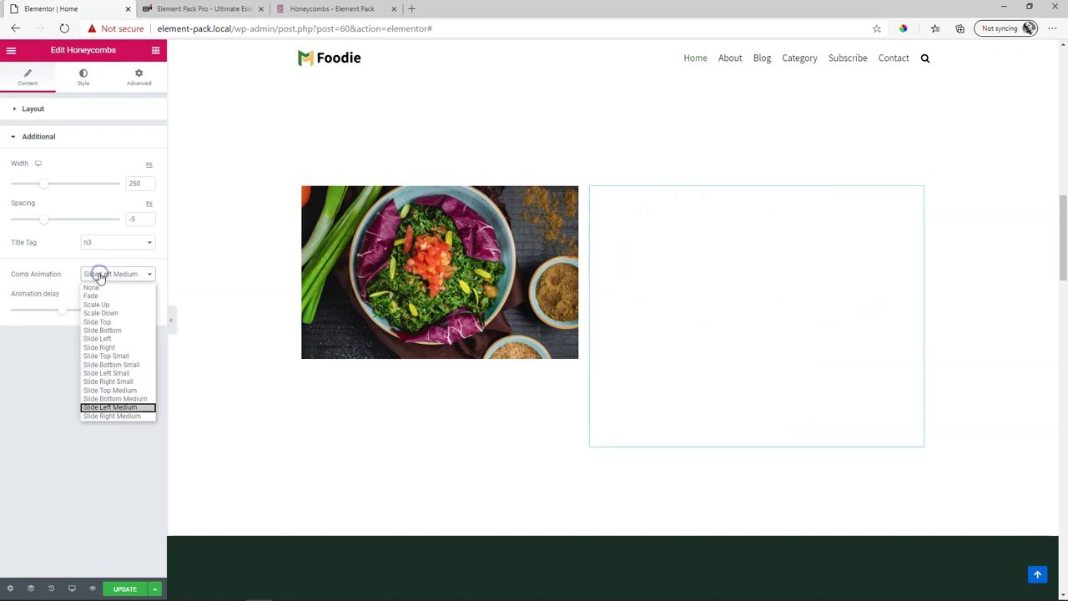
pyautogui.click(115, 332)
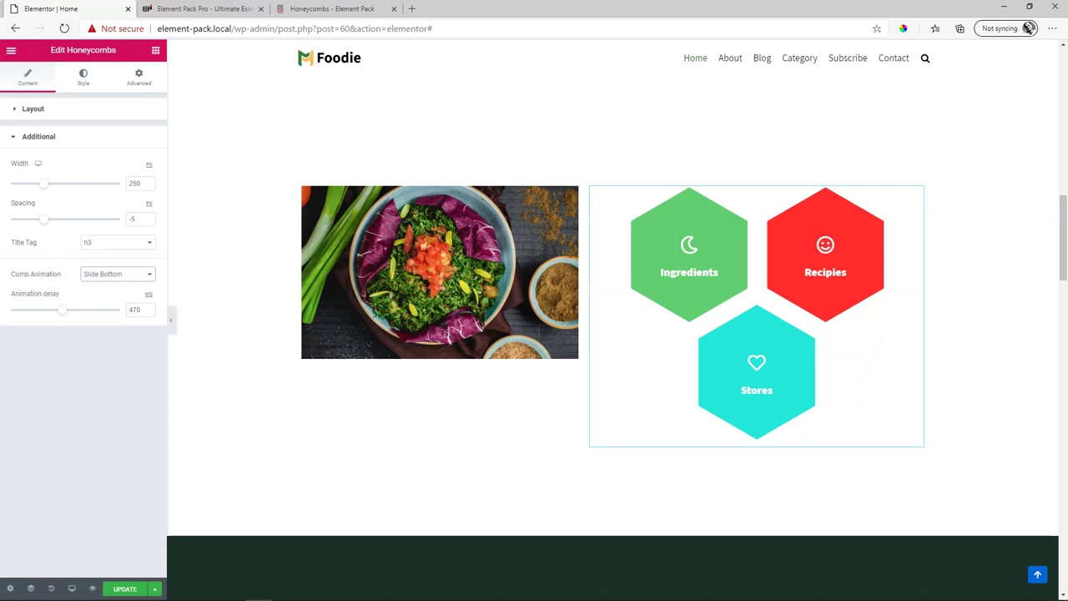
# Review the honeycomb's Icon and Description style sections, then switch to the Element Pack Pro site.
pyautogui.click(81, 73)
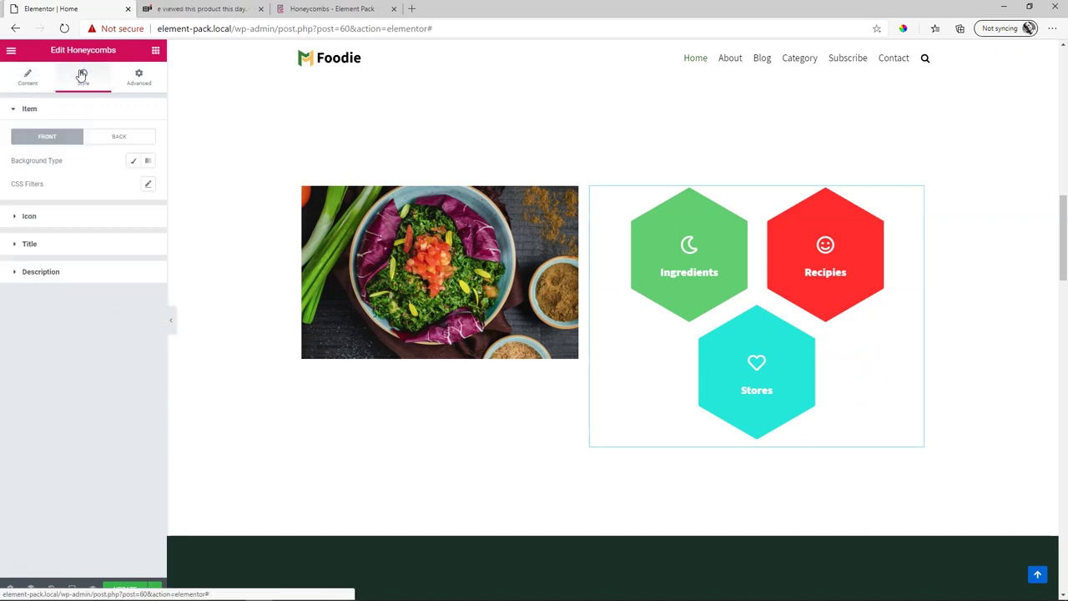
pyautogui.click(91, 82)
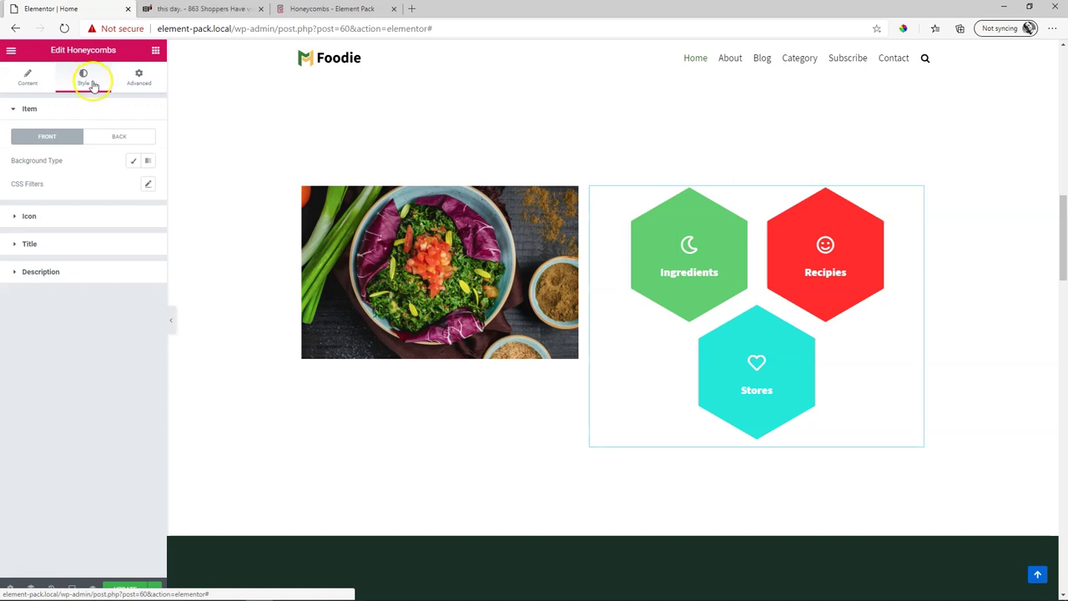
pyautogui.click(24, 217)
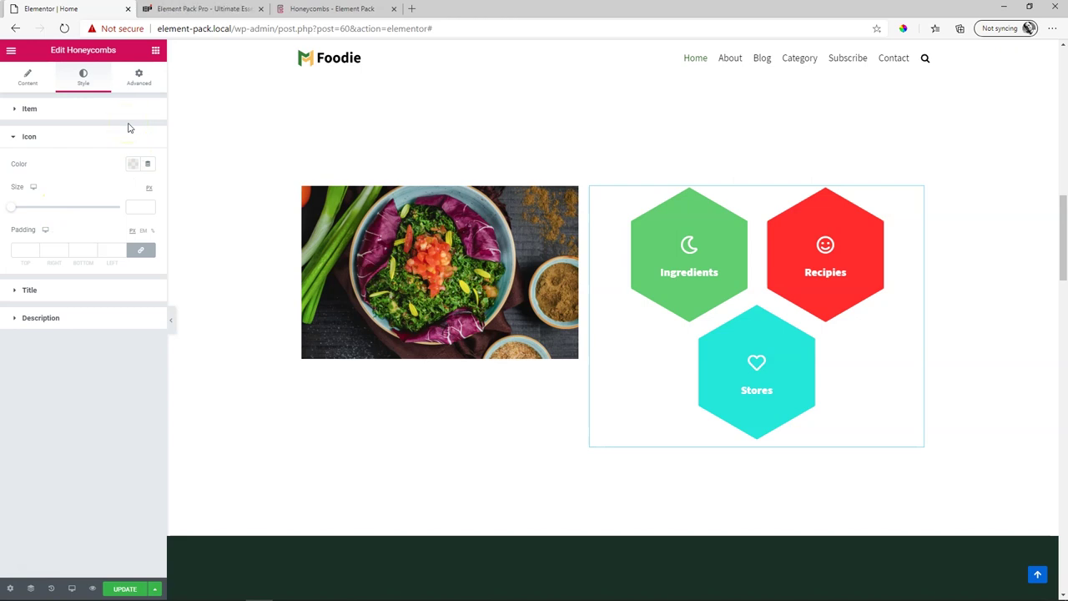
pyautogui.click(24, 317)
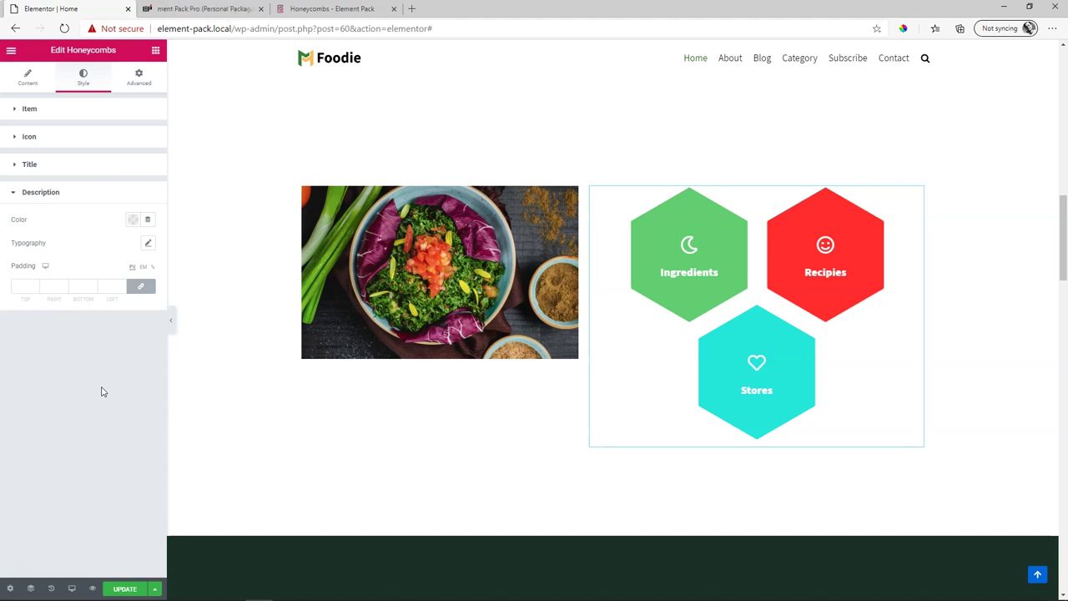
pyautogui.click(204, 9)
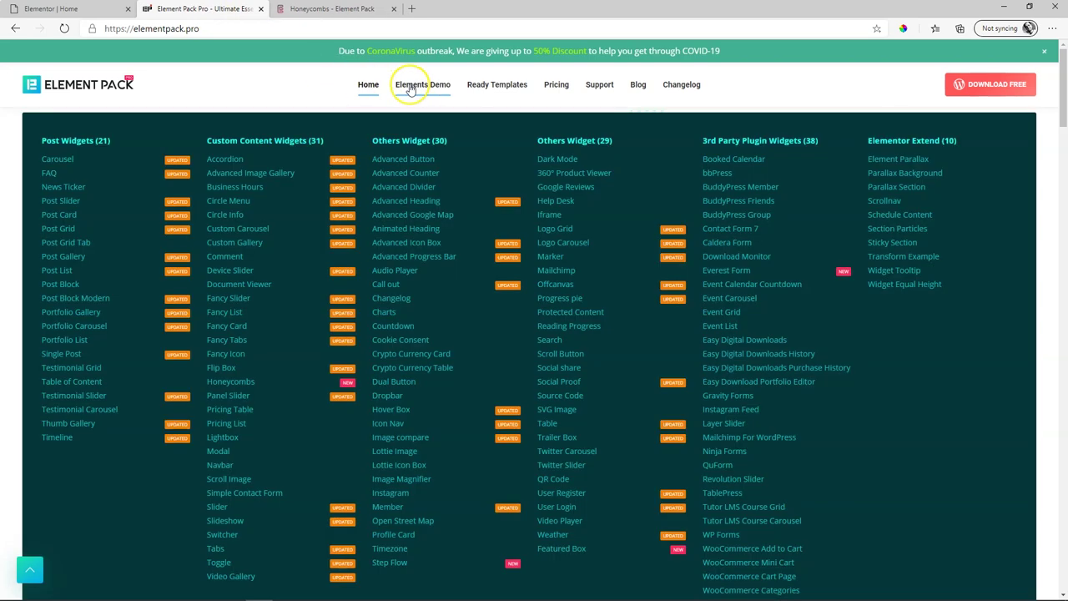
pyautogui.moveTo(422, 85)
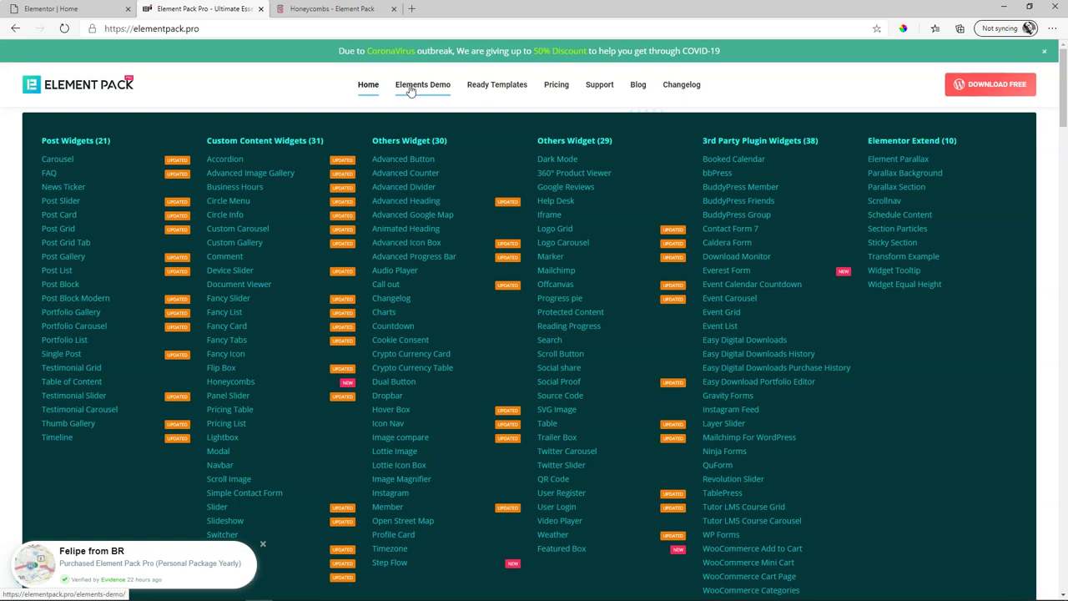
# Scroll the Honeycombs demo page down to the CSS Filters With Icon examples.
pyautogui.click(352, 17)
pyautogui.scroll(-2, 331, 303)
pyautogui.scroll(-3, 332, 305)
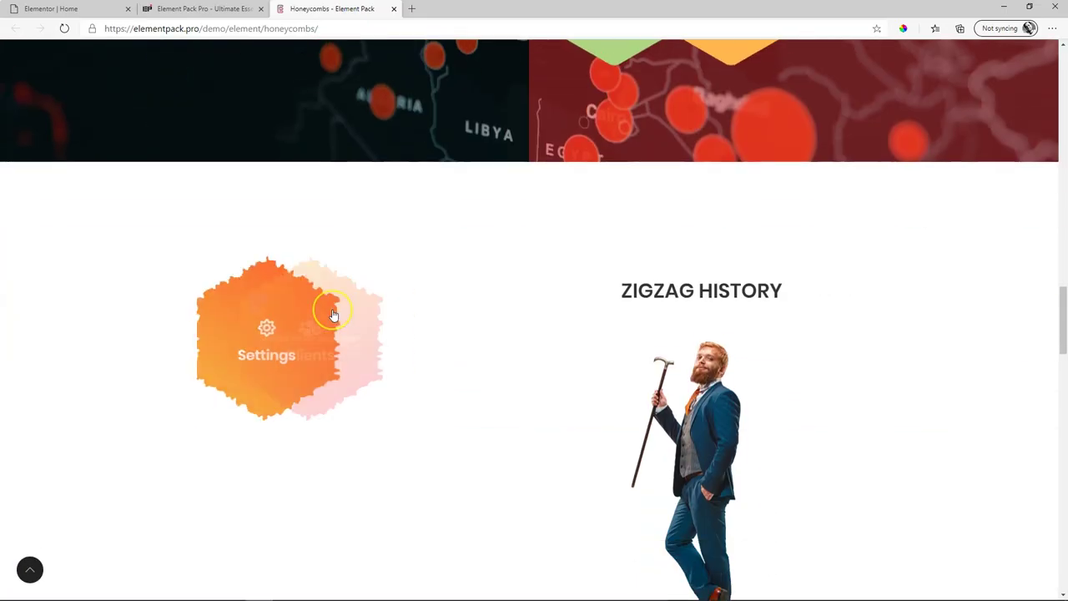
pyautogui.scroll(-2, 334, 313)
pyautogui.scroll(-1, 332, 313)
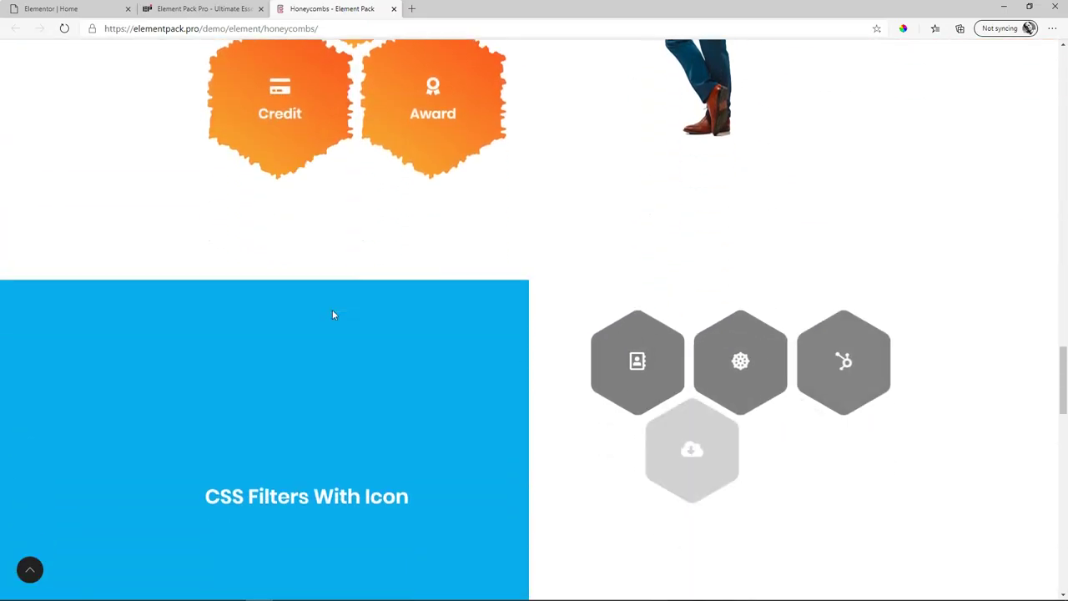